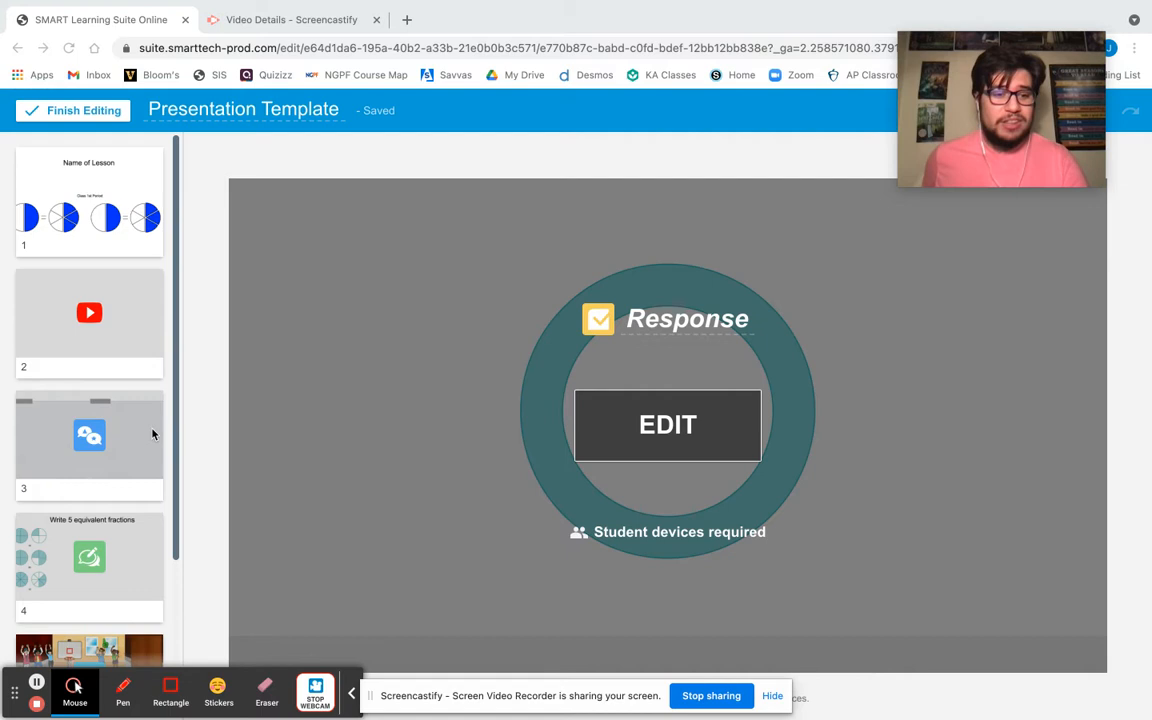
Step: Review the pages of the Presentation Template lesson, then finish editing it and return to the lesson library
{"action": "scroll", "coordinate": [118, 432], "scroll_direction": "down", "scroll_amount": 3}
{"action": "scroll", "coordinate": [118, 432], "scroll_direction": "up", "scroll_amount": 3}
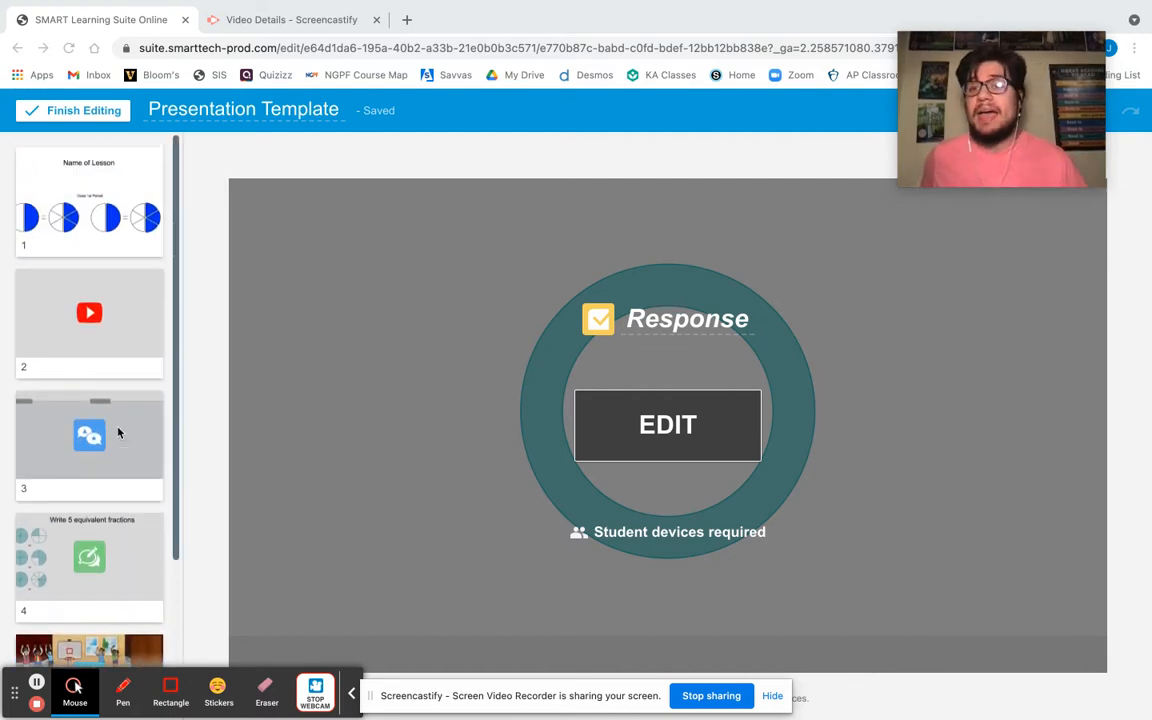
{"action": "scroll", "coordinate": [112, 291], "scroll_direction": "down", "scroll_amount": 2}
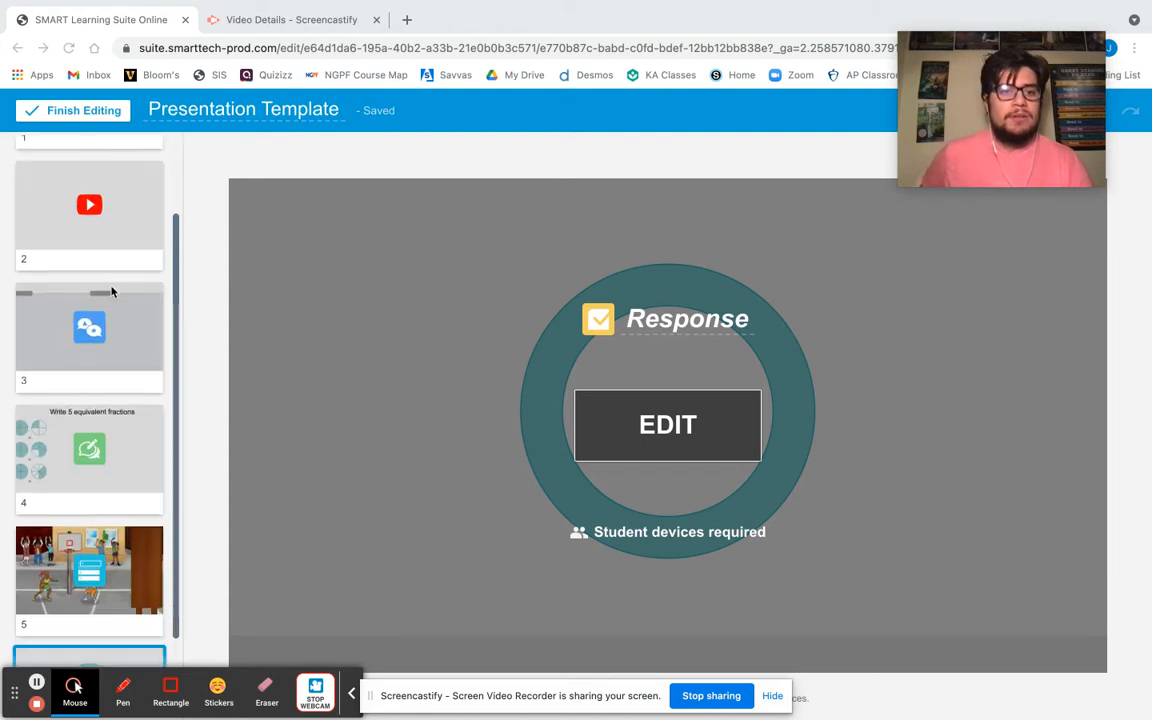
{"action": "scroll", "coordinate": [112, 291], "scroll_direction": "down", "scroll_amount": 2}
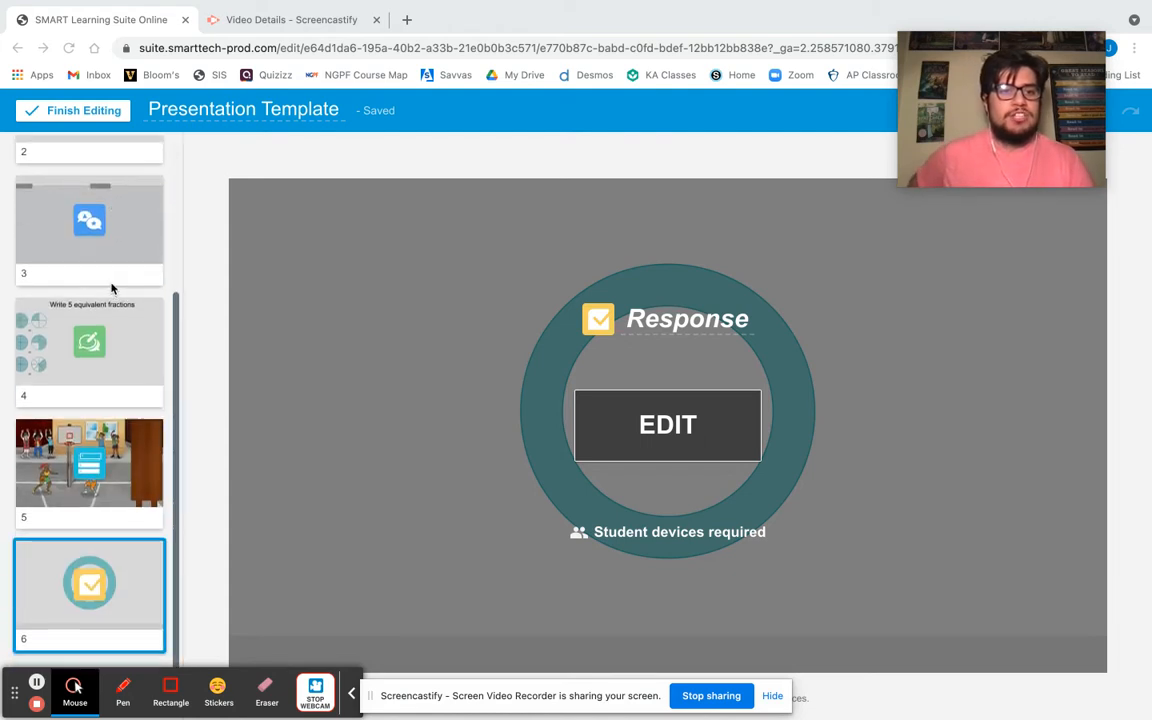
{"action": "left_click", "coordinate": [88, 111]}
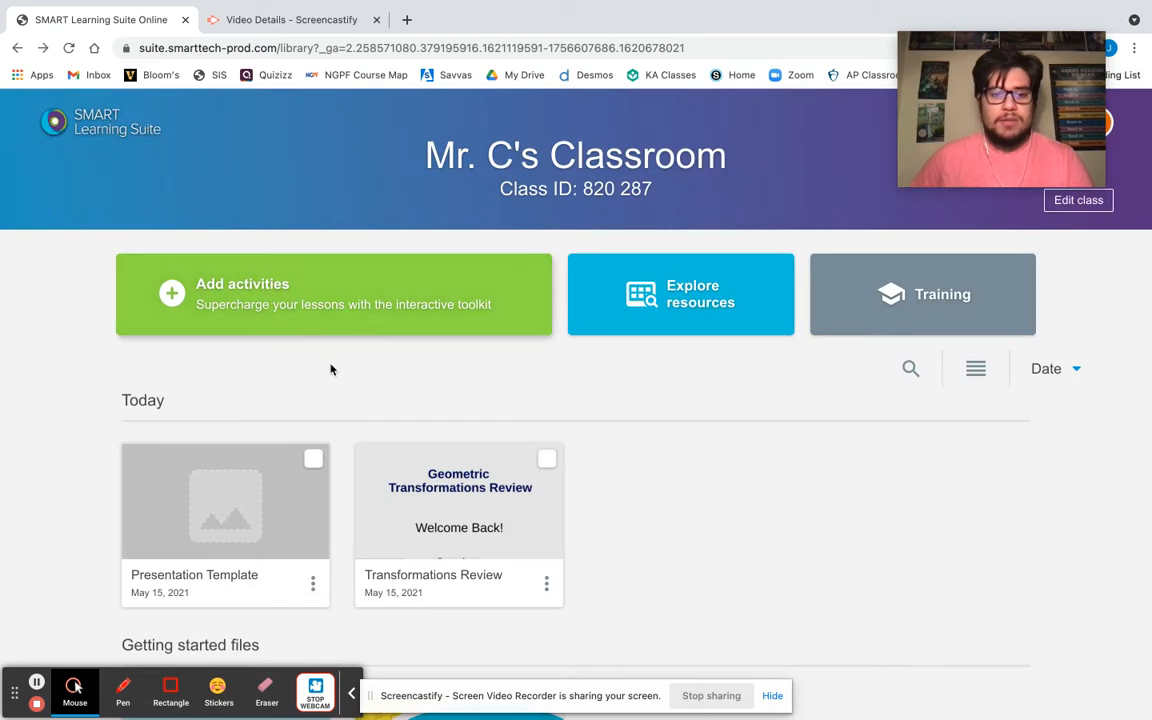
Step: Examine the management options available for the Presentation Template lesson in the library
{"action": "scroll", "coordinate": [352, 401], "scroll_direction": "down", "scroll_amount": 2}
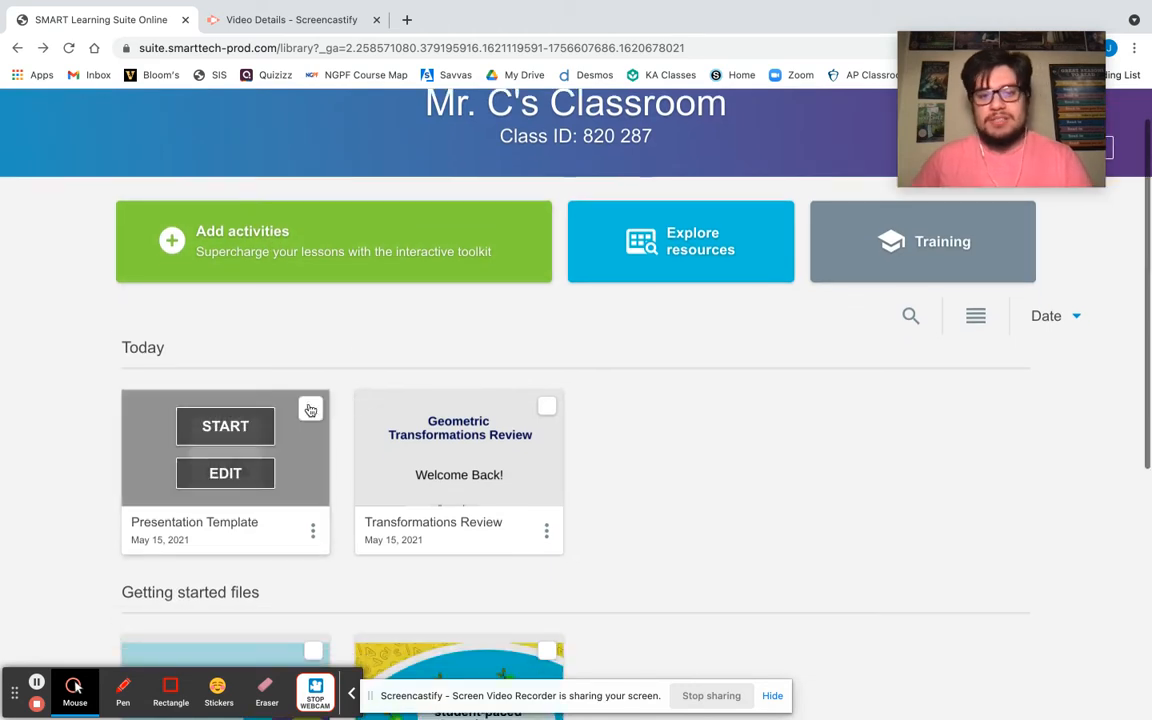
{"action": "left_click", "coordinate": [311, 410]}
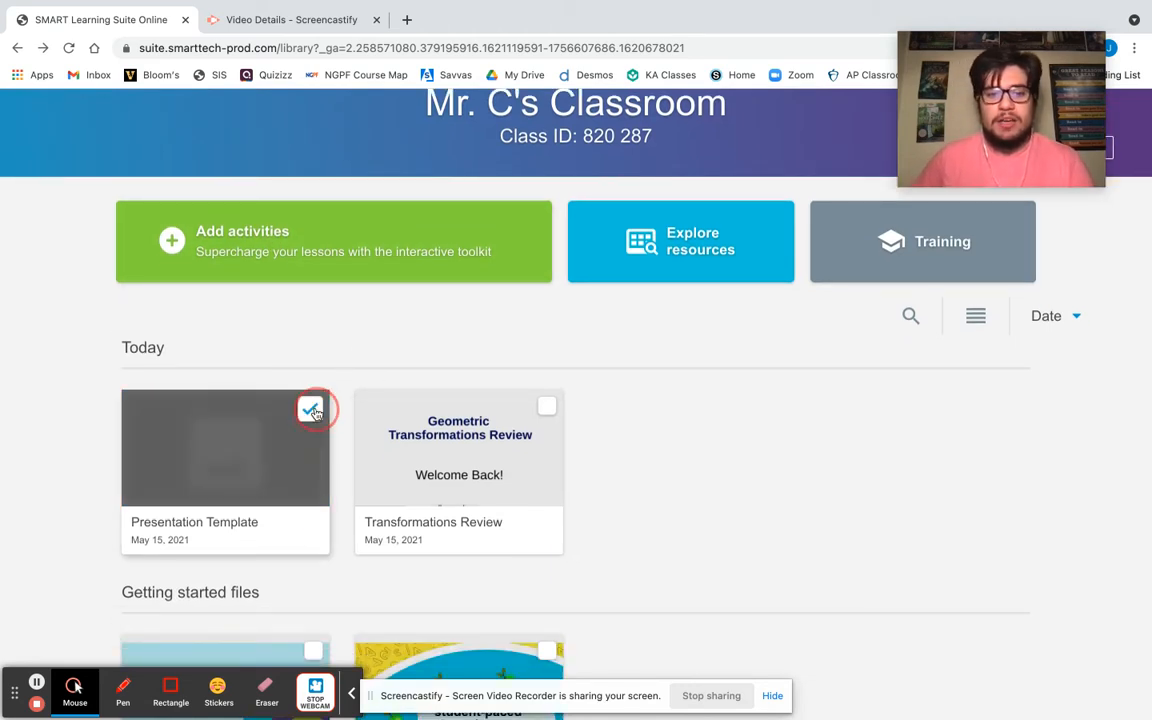
{"action": "left_click", "coordinate": [311, 410]}
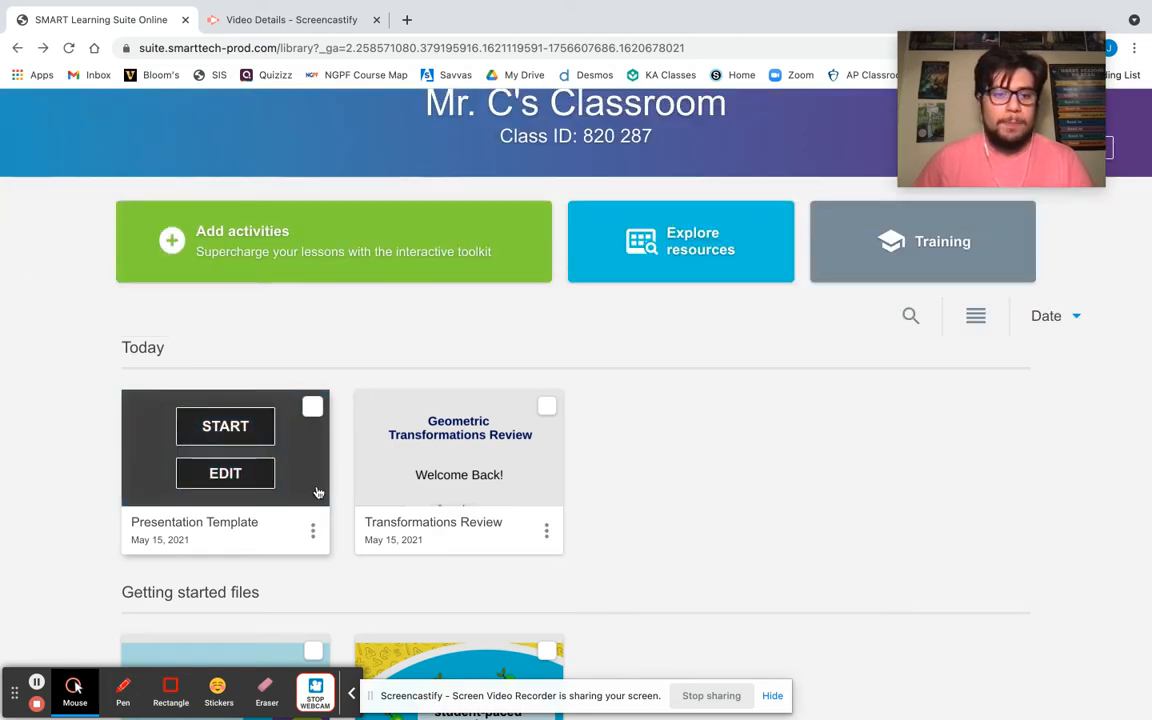
{"action": "left_click", "coordinate": [312, 530]}
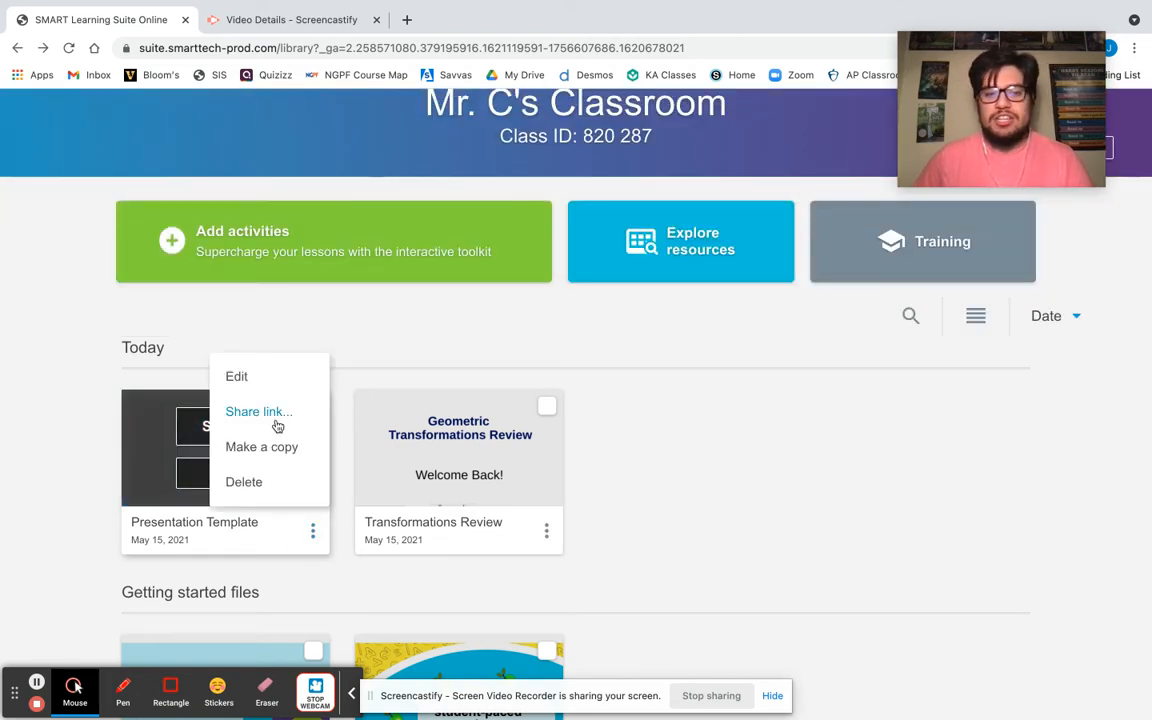
{"action": "left_click", "coordinate": [697, 451]}
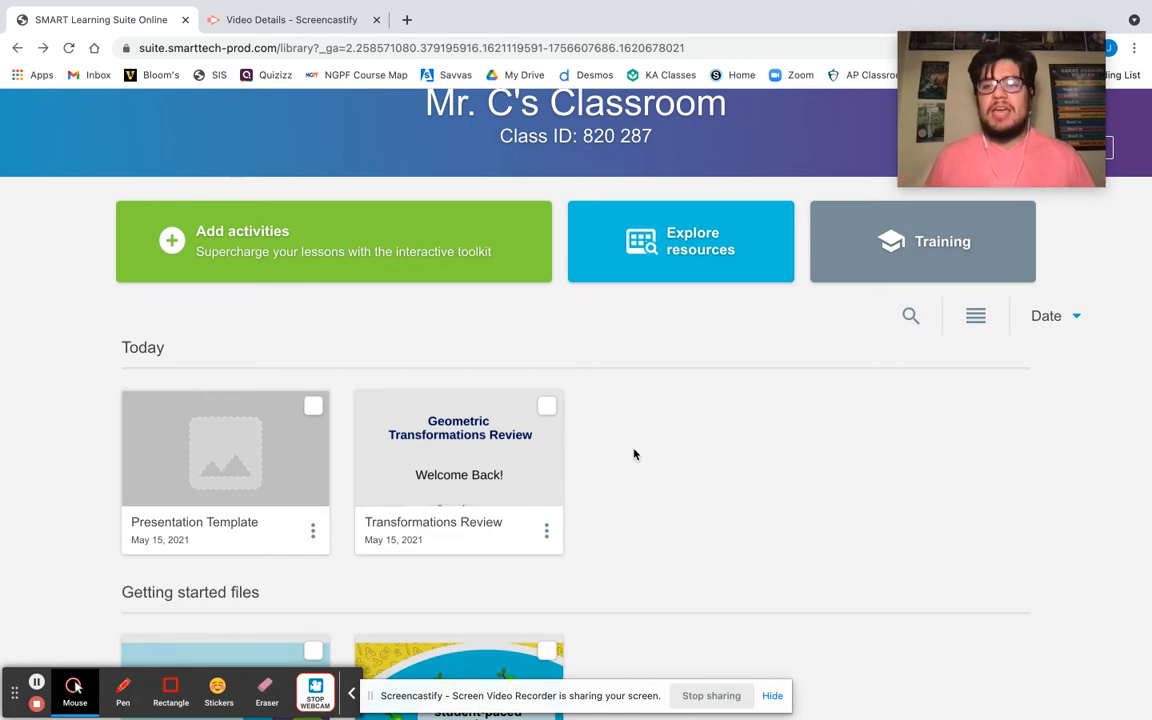
Step: Start a new lesson by importing a resource, browsing from the Desktop through Student Teaching Resources to the 1st Period PreCalculus folder
{"action": "left_click", "coordinate": [300, 255]}
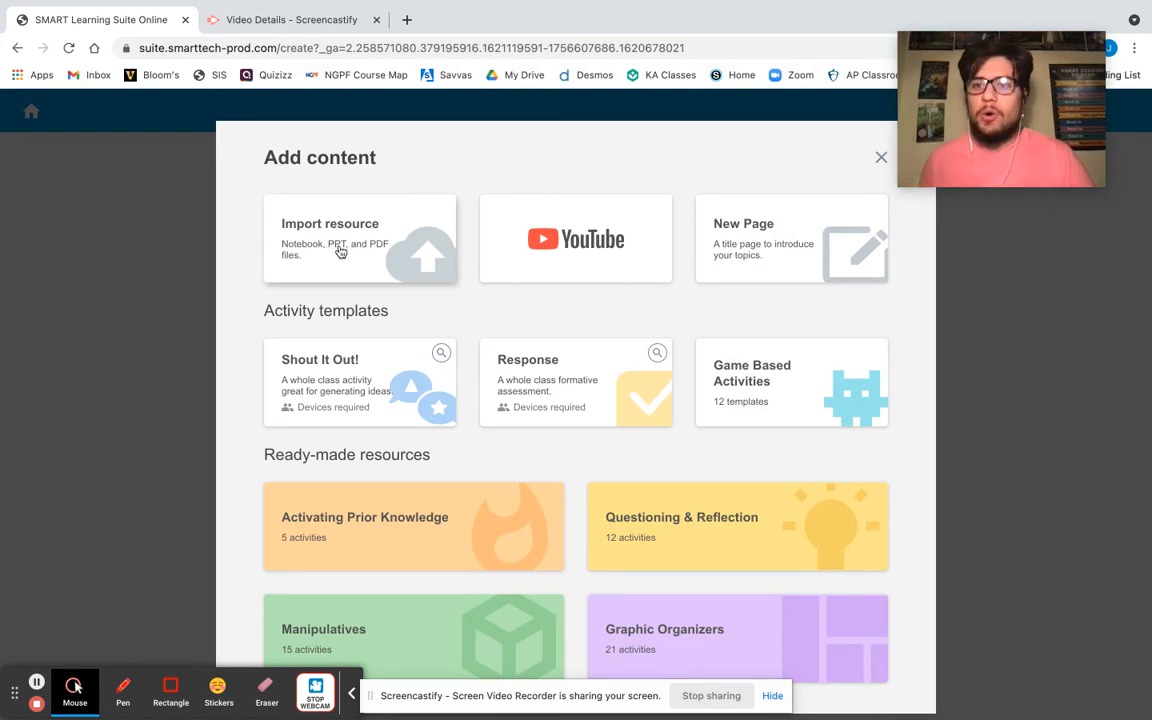
{"action": "left_click", "coordinate": [339, 249]}
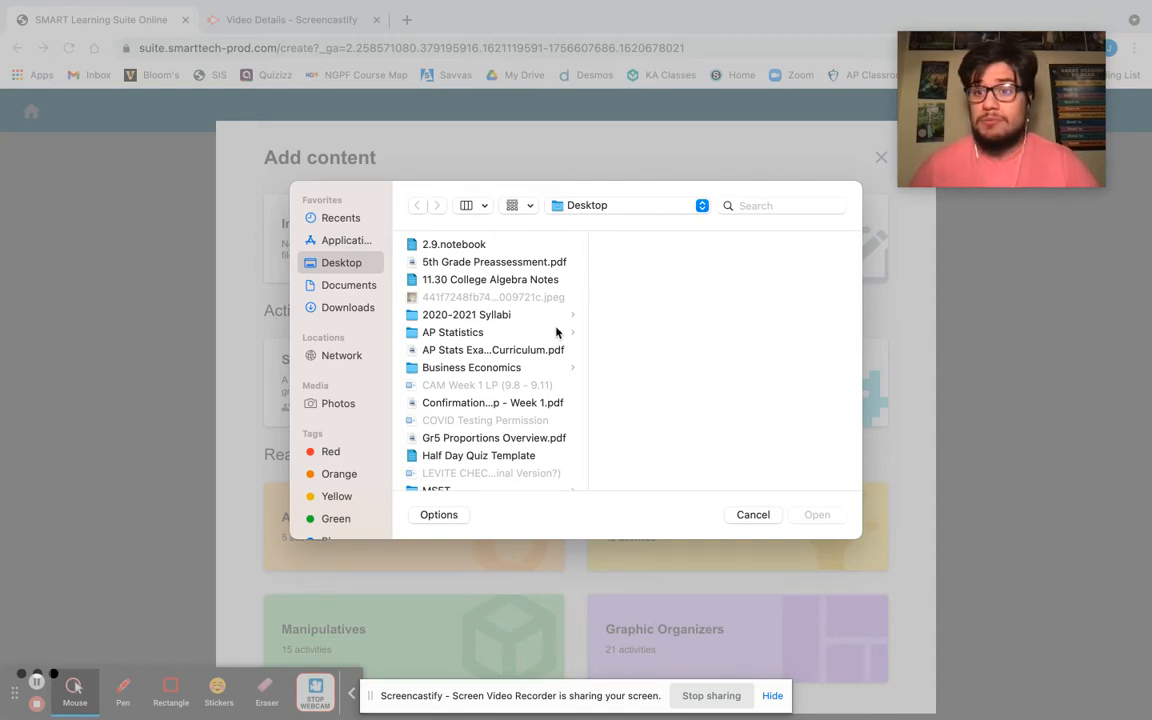
{"action": "scroll", "coordinate": [556, 332], "scroll_direction": "down", "scroll_amount": 5}
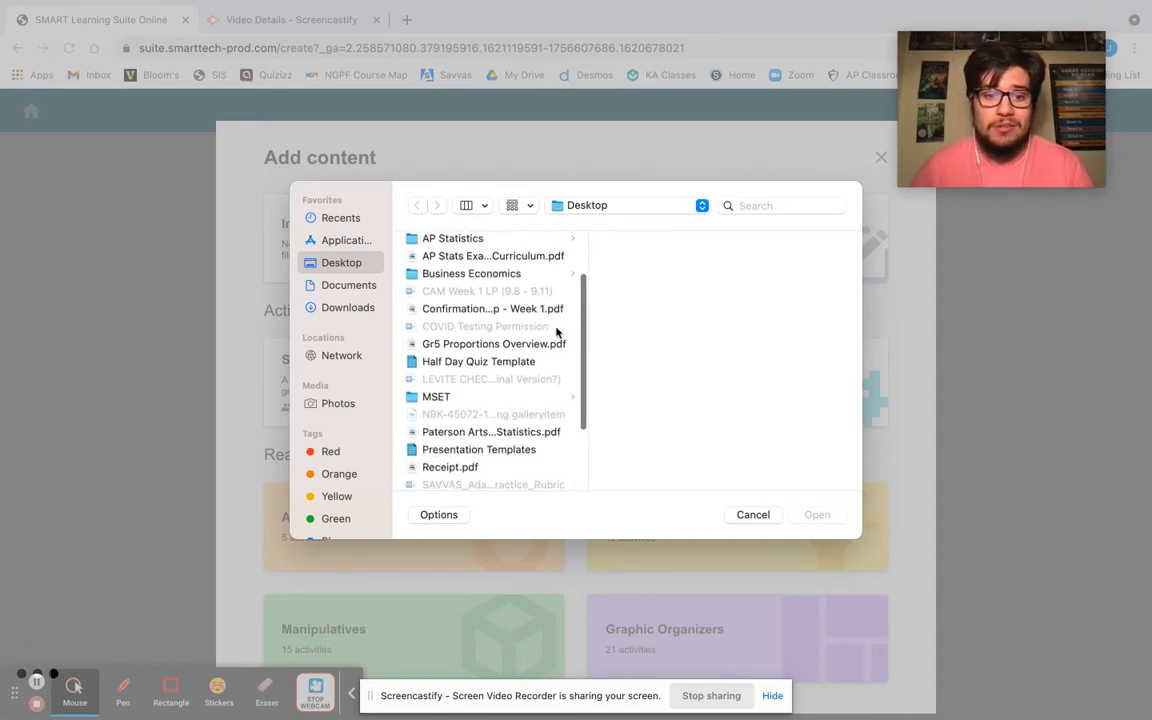
{"action": "scroll", "coordinate": [556, 332], "scroll_direction": "down", "scroll_amount": 3}
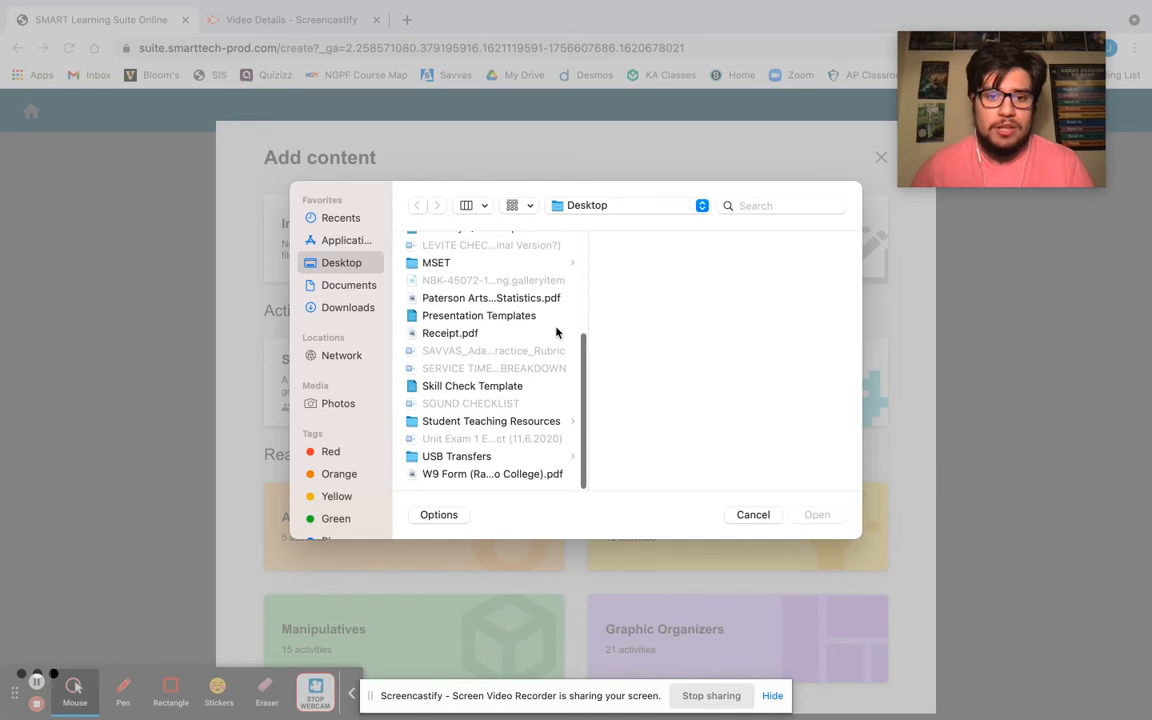
{"action": "left_click", "coordinate": [528, 421]}
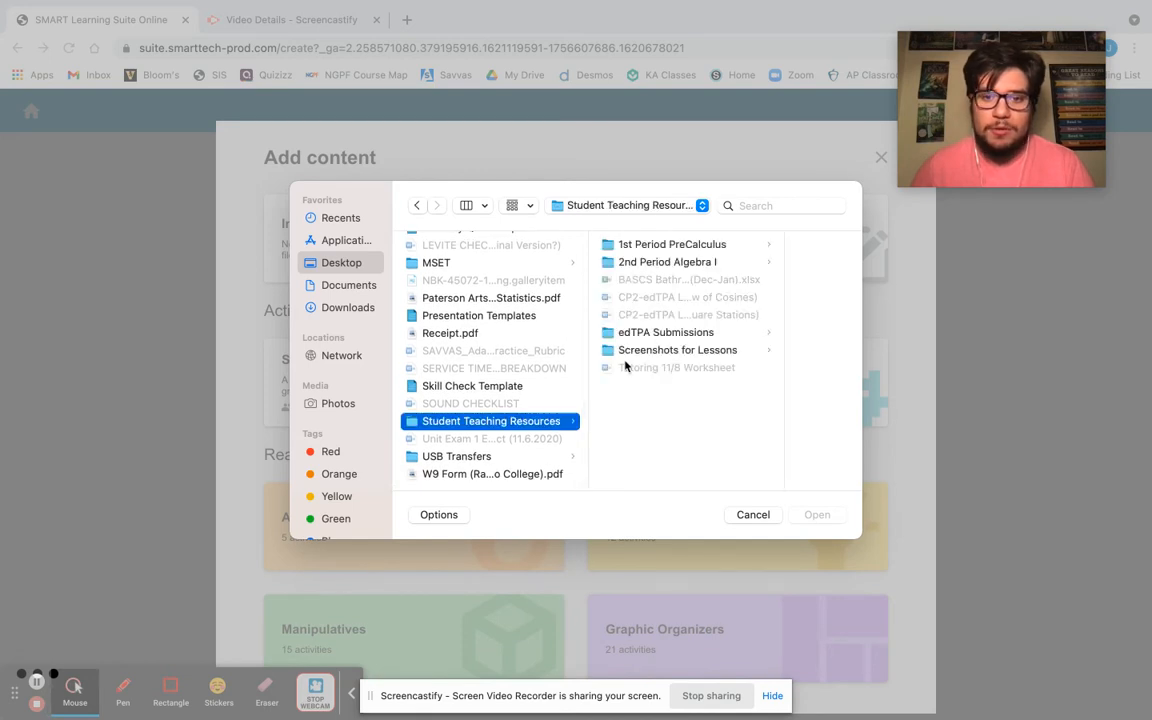
{"action": "left_click", "coordinate": [748, 247]}
{"action": "scroll", "coordinate": [715, 390], "scroll_direction": "down", "scroll_amount": 3}
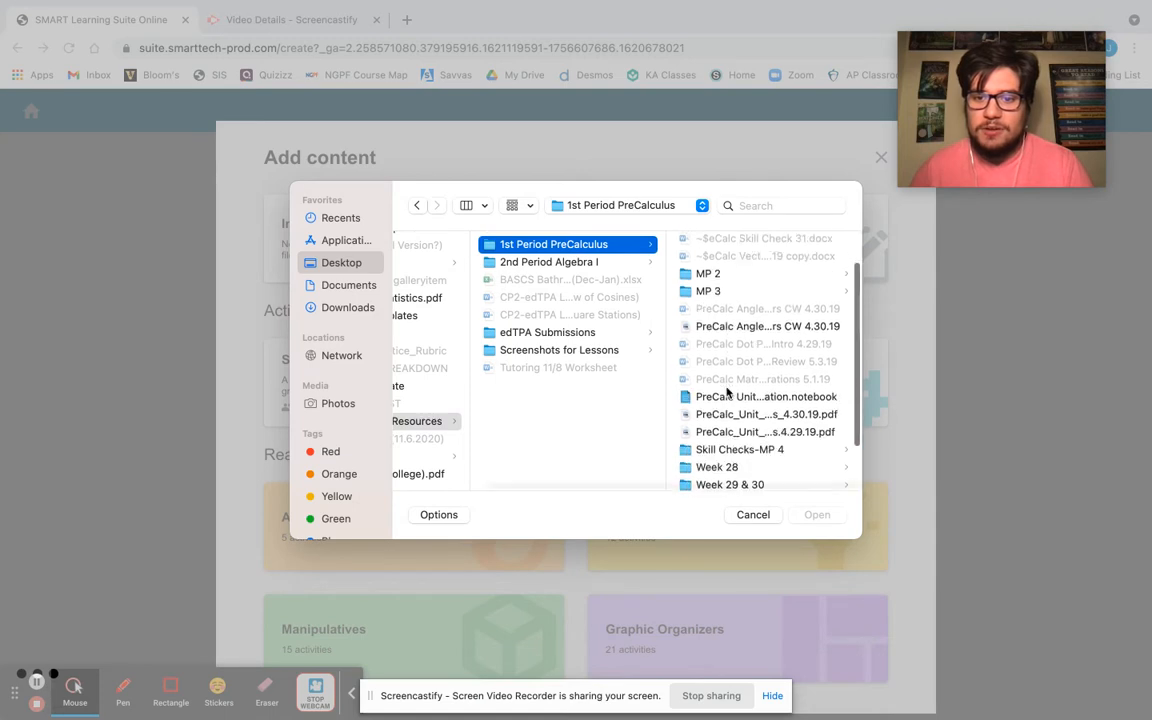
Step: Import the PreCalc Unit 4 Lecture Notes notebook file from the Unit 4 Folder inside MP 3
{"action": "left_click", "coordinate": [745, 371]}
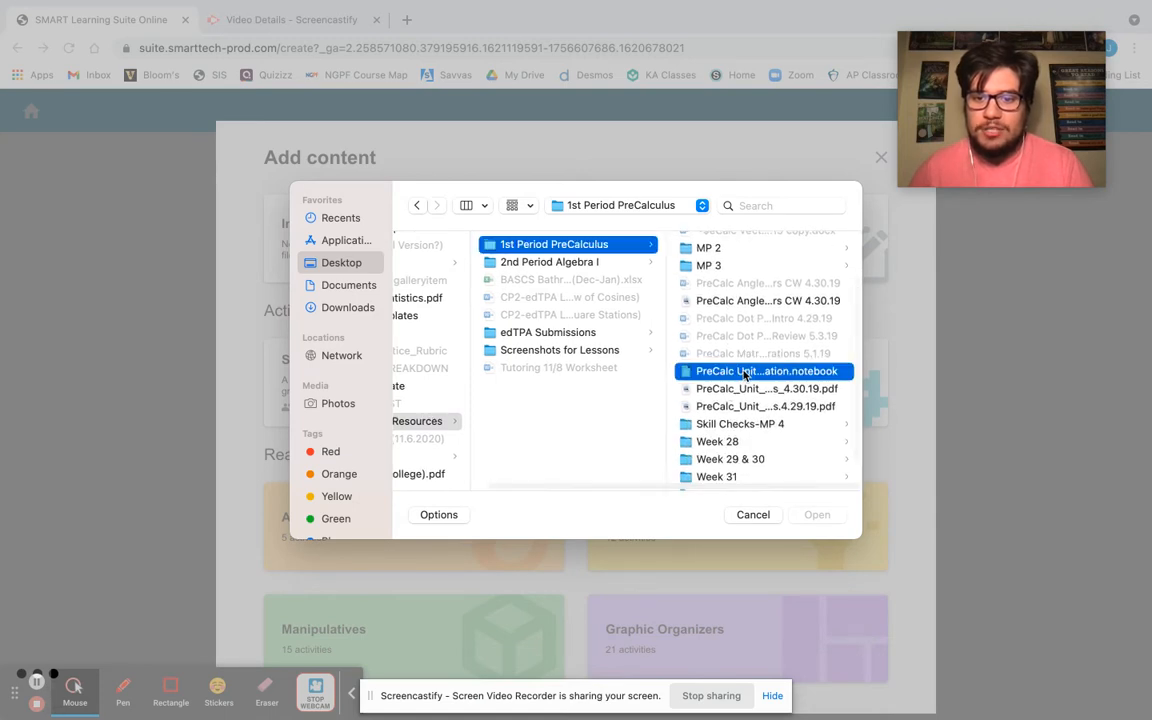
{"action": "scroll", "coordinate": [585, 290], "scroll_direction": "up", "scroll_amount": 1}
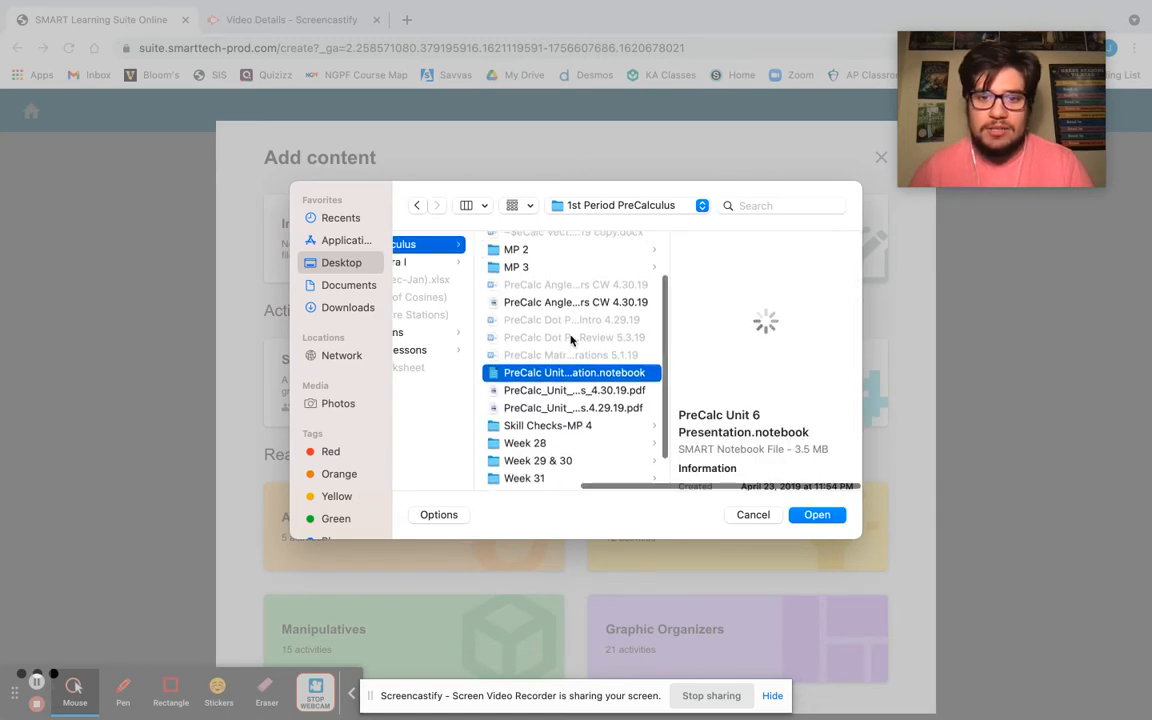
{"action": "left_click", "coordinate": [585, 281]}
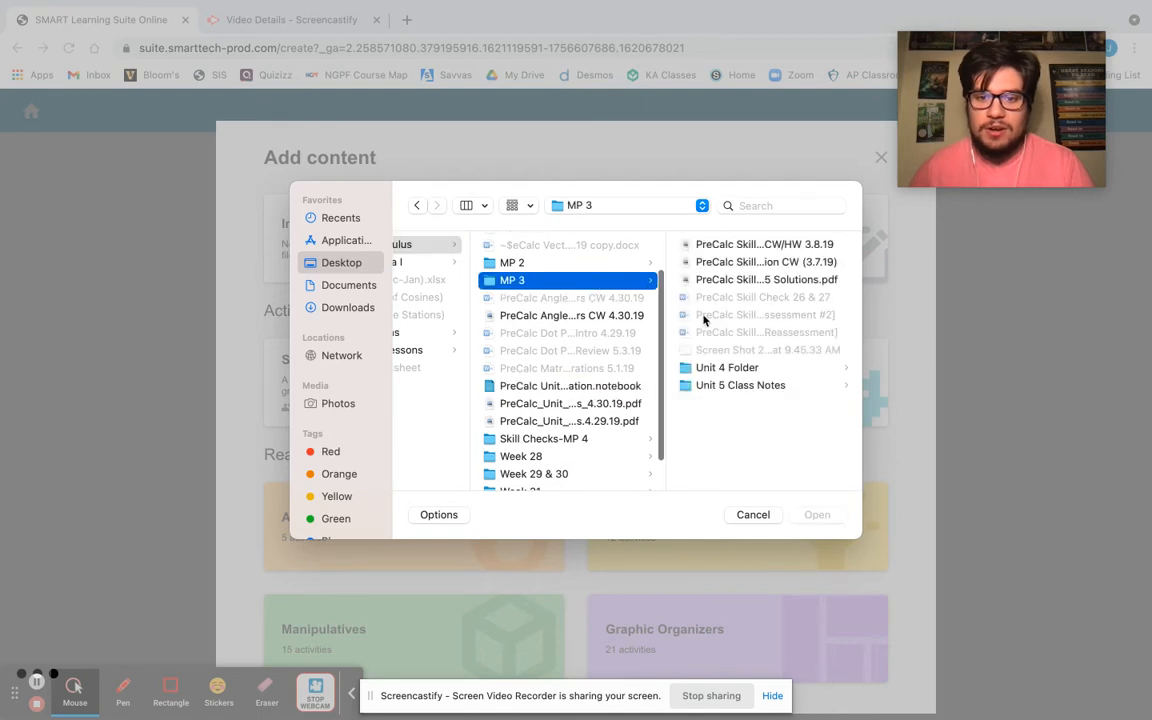
{"action": "left_click", "coordinate": [752, 368]}
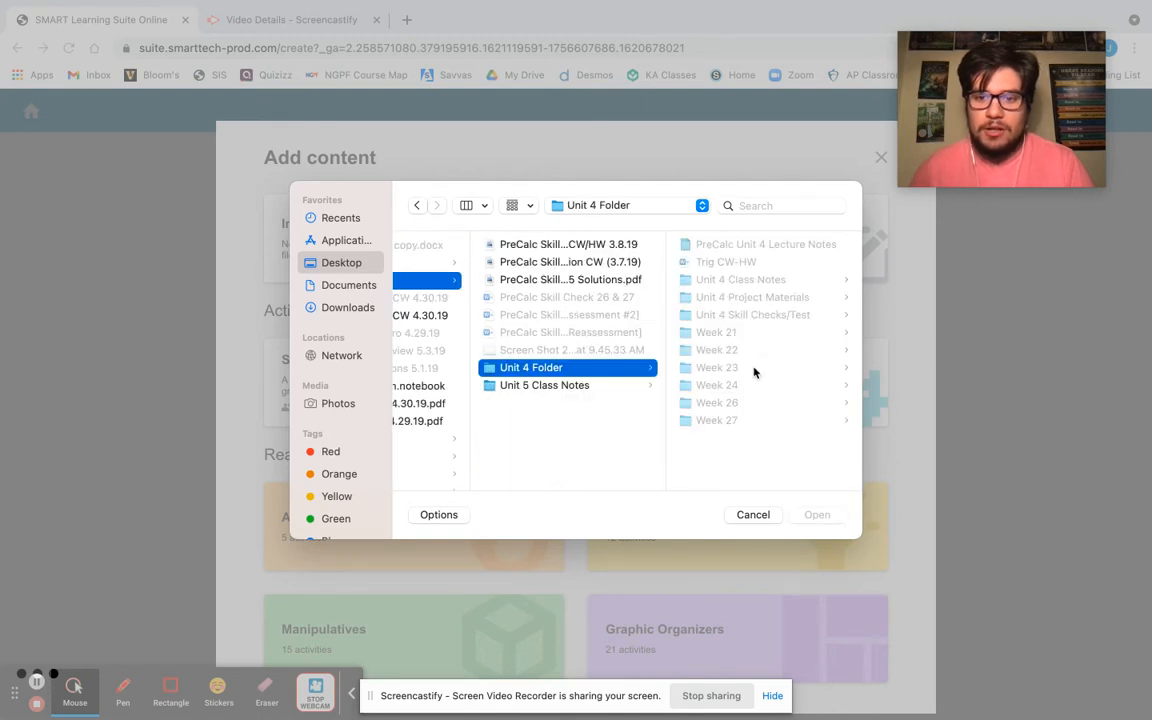
{"action": "double_click", "coordinate": [722, 245]}
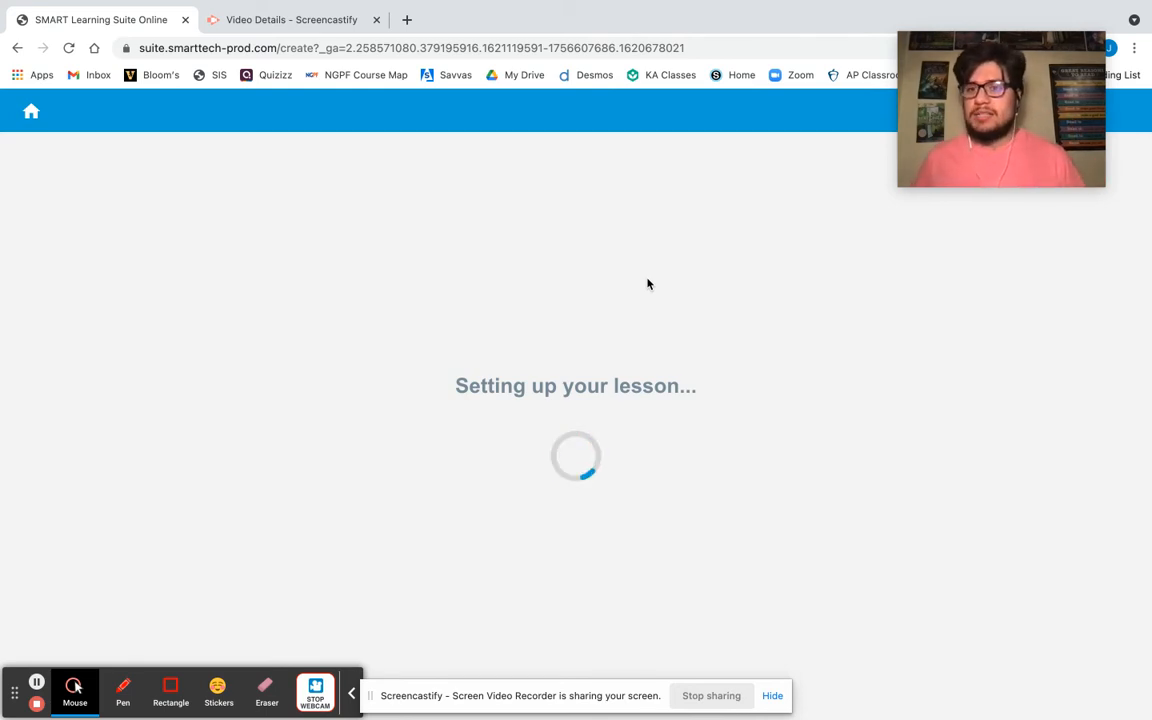
Step: Go to Google Drive in a new browser tab and open the recent Competitive Math III: Week 6 file
{"action": "left_click", "coordinate": [406, 20]}
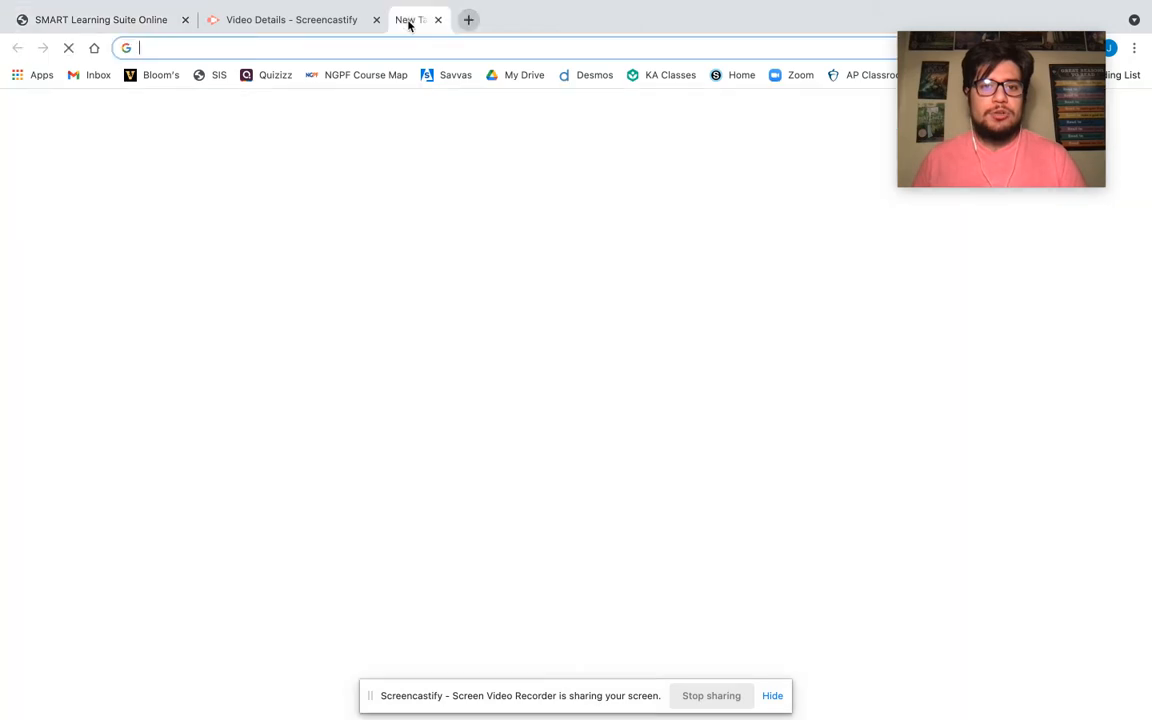
{"action": "left_click", "coordinate": [510, 76]}
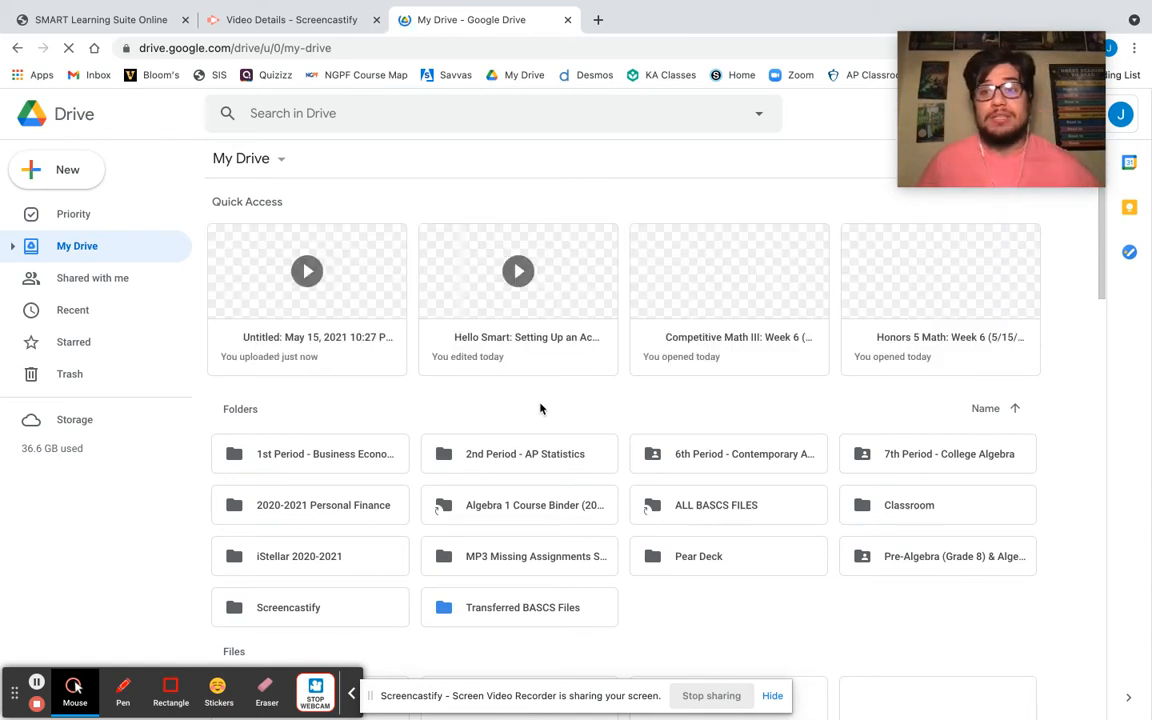
{"action": "double_click", "coordinate": [710, 307]}
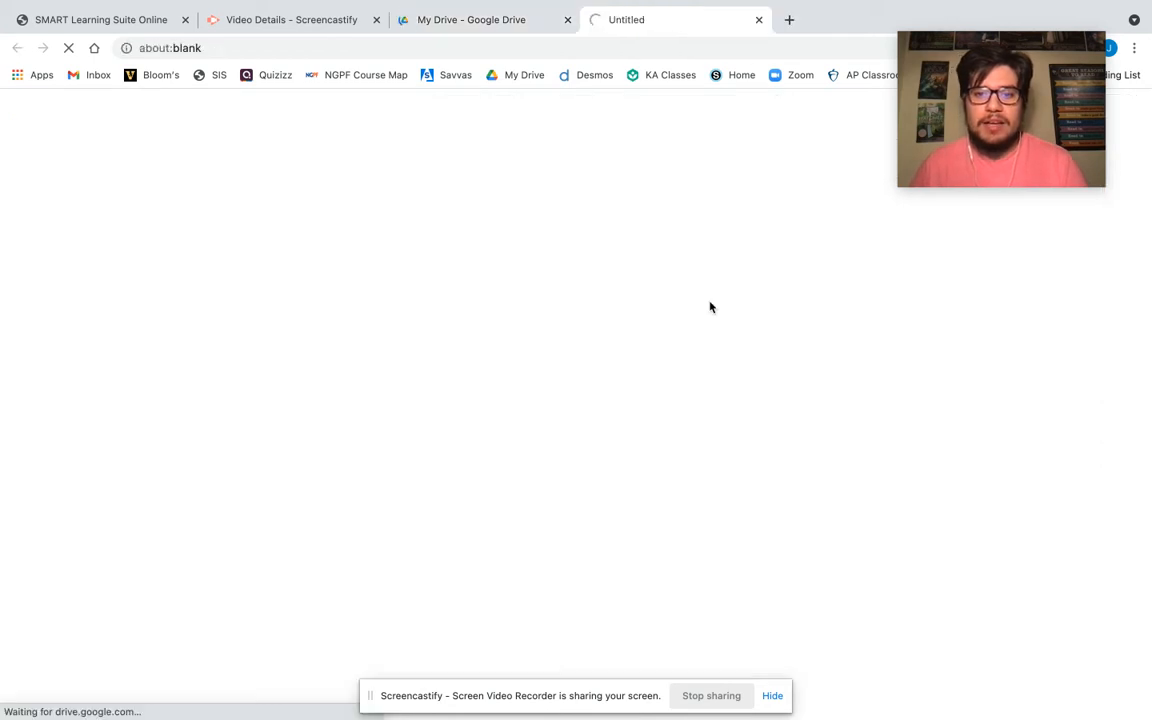
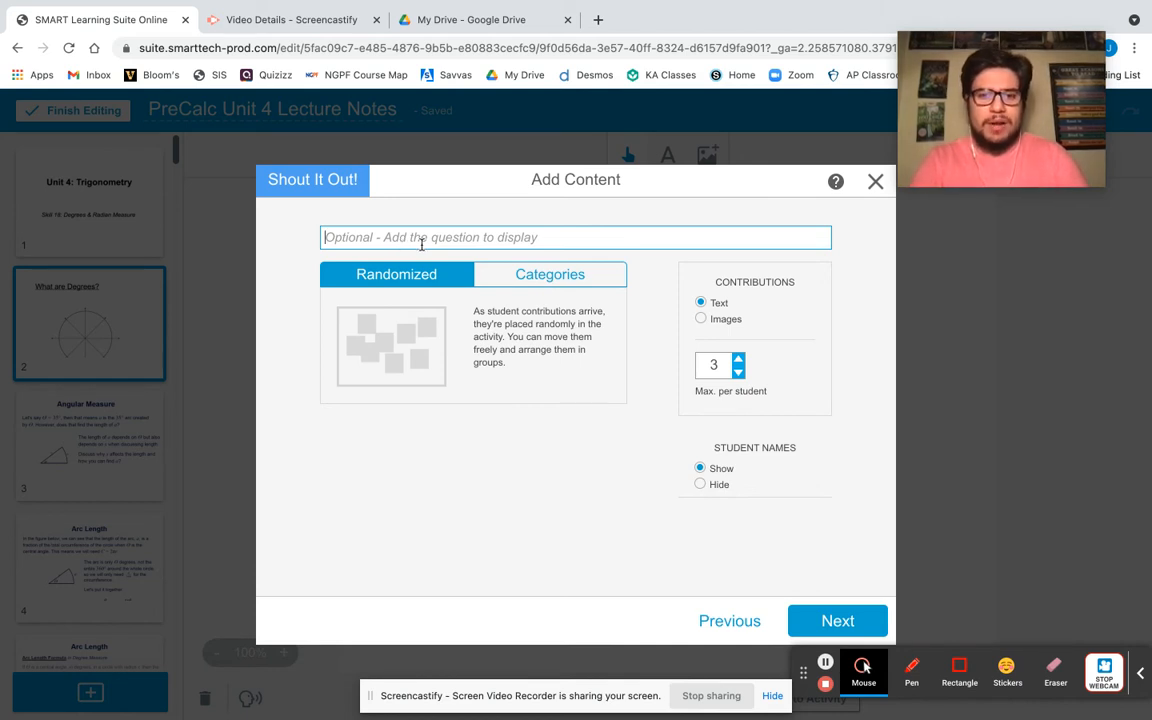
Step: Set the Shout It Out! question to "What do you say degrees are?" with text contributions
{"action": "type", "text": "What do you say degree"}
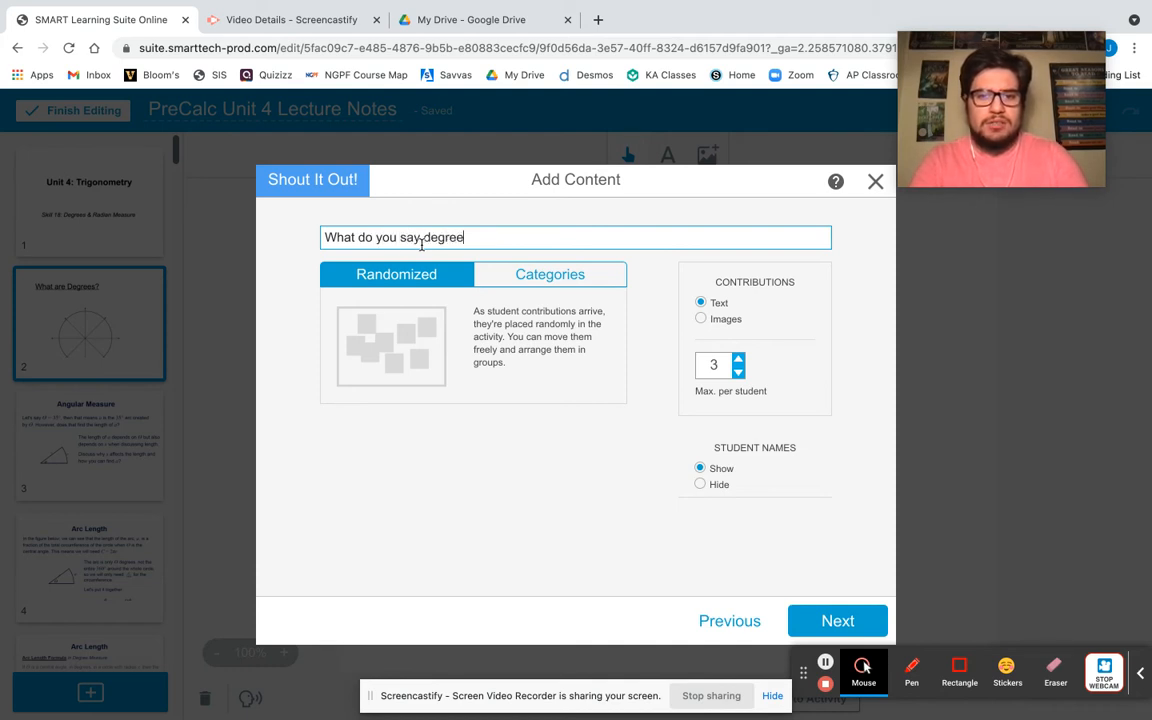
{"action": "type", "text": "s are?"}
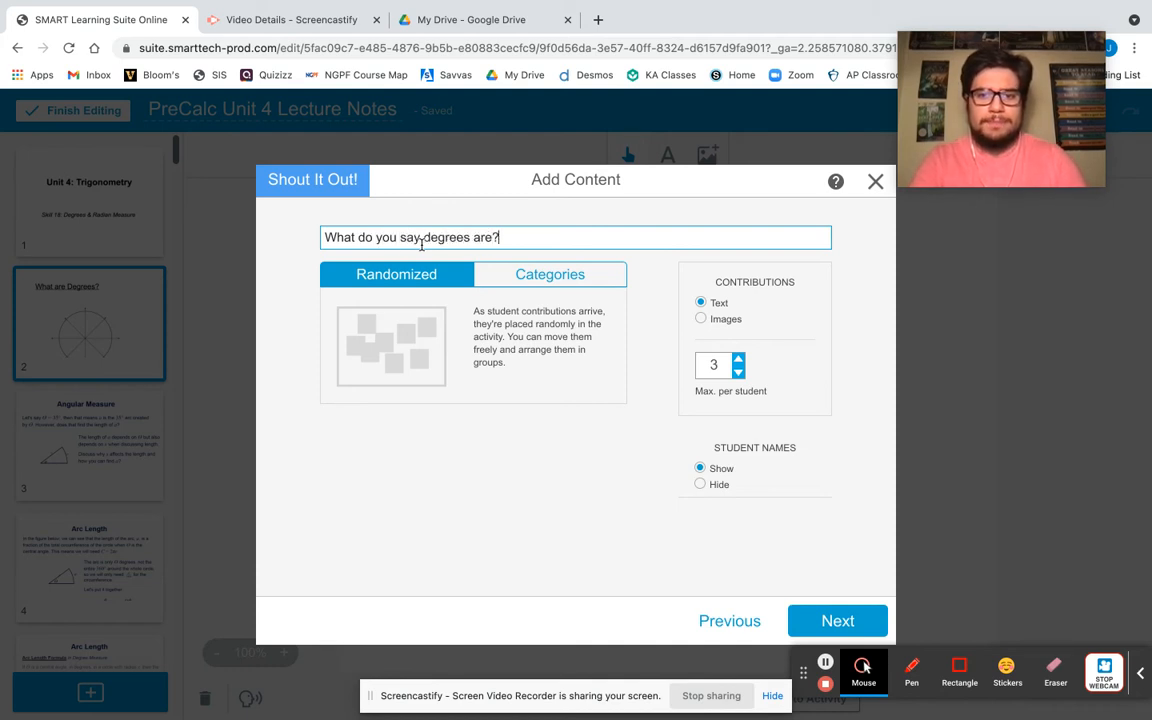
{"action": "left_click", "coordinate": [701, 319]}
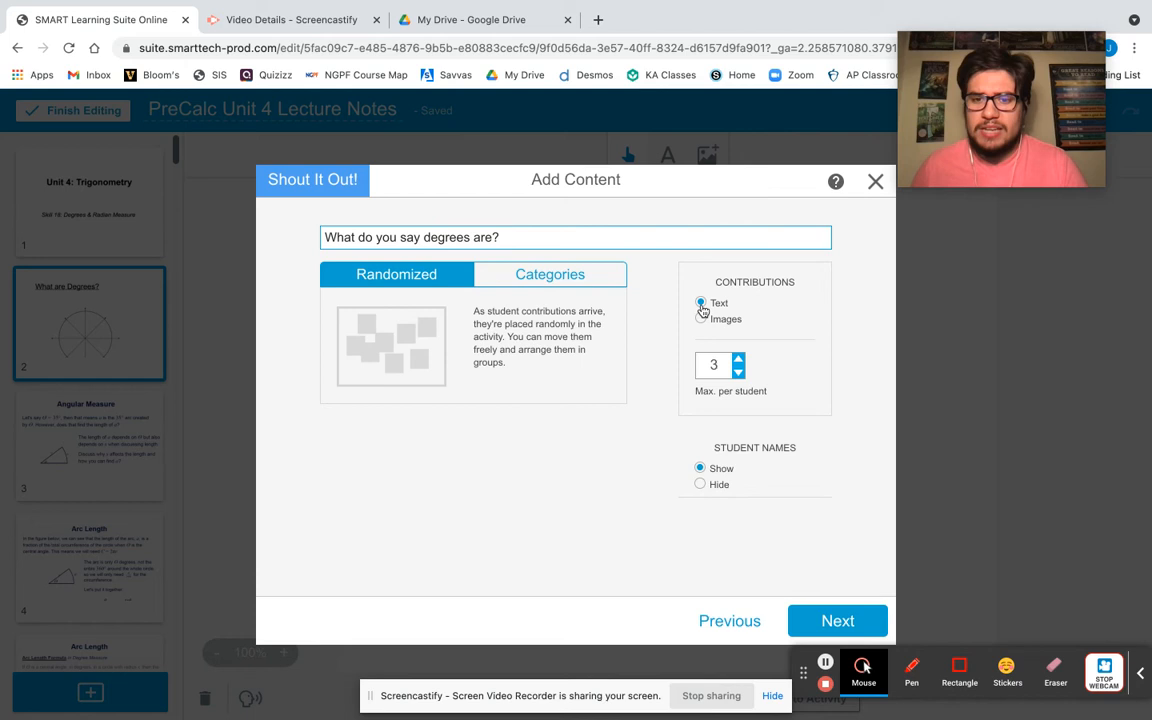
Step: Allow at most 2 contributions per student with student names hidden, and finish the Shout It Out! activity with the Classic theme
{"action": "double_click", "coordinate": [738, 373]}
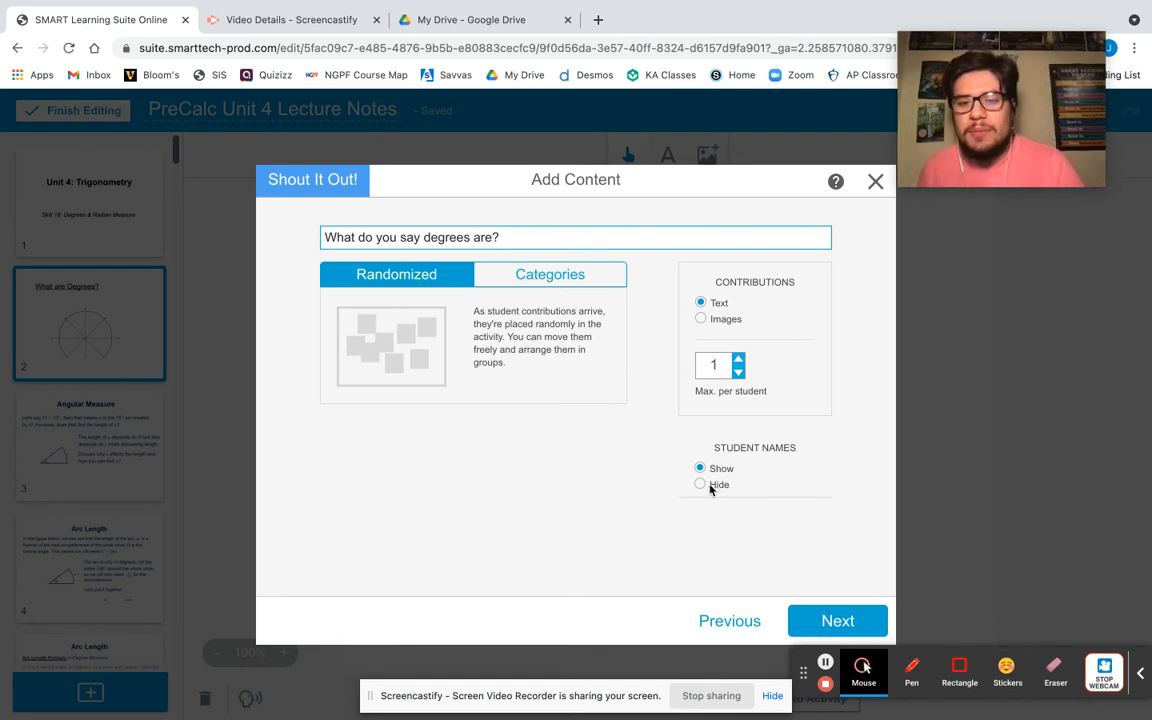
{"action": "left_click", "coordinate": [738, 359]}
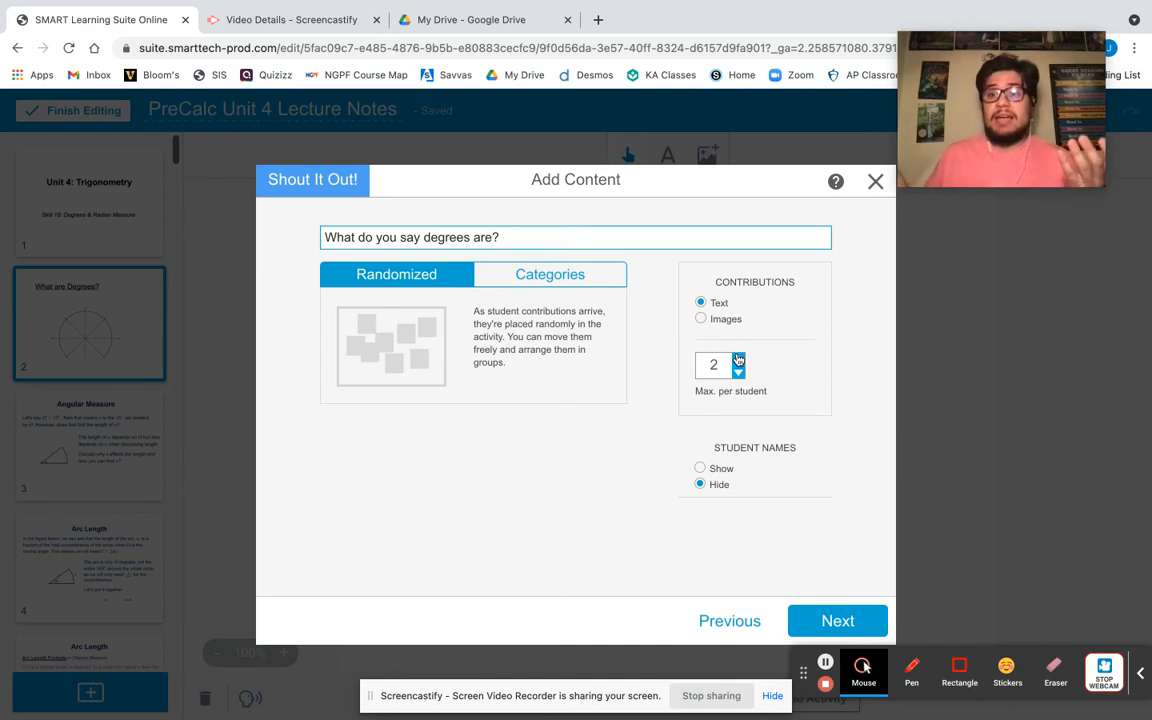
{"action": "left_click", "coordinate": [818, 619]}
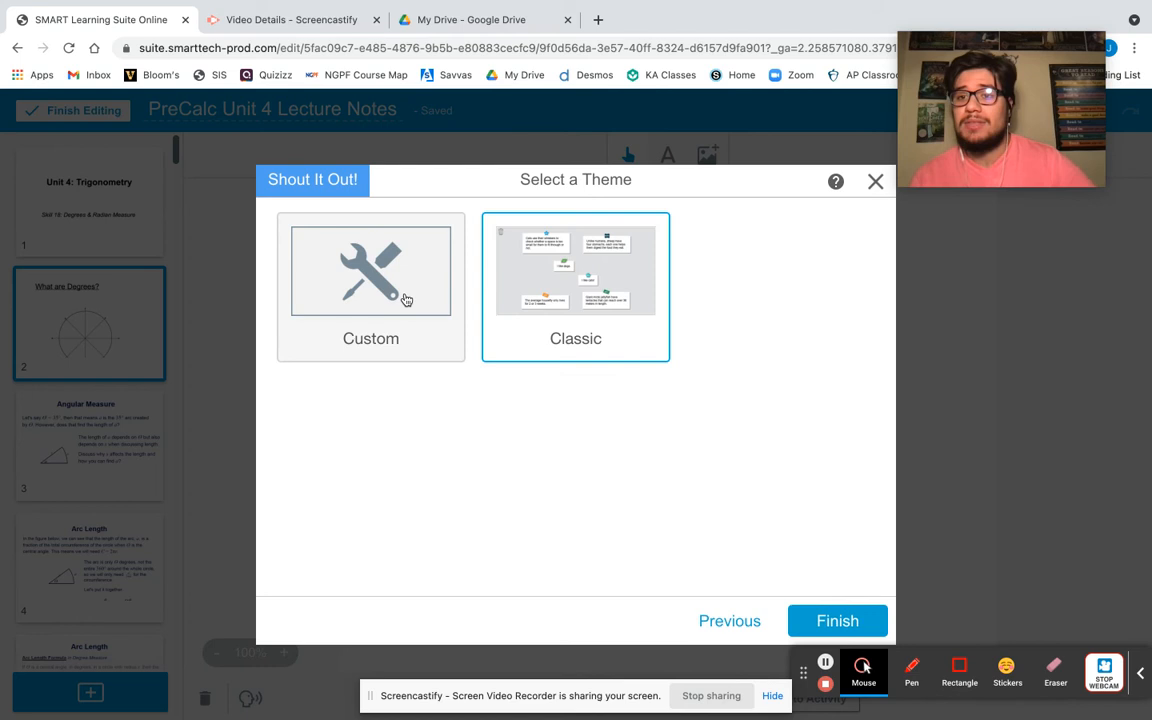
{"action": "left_click", "coordinate": [821, 621]}
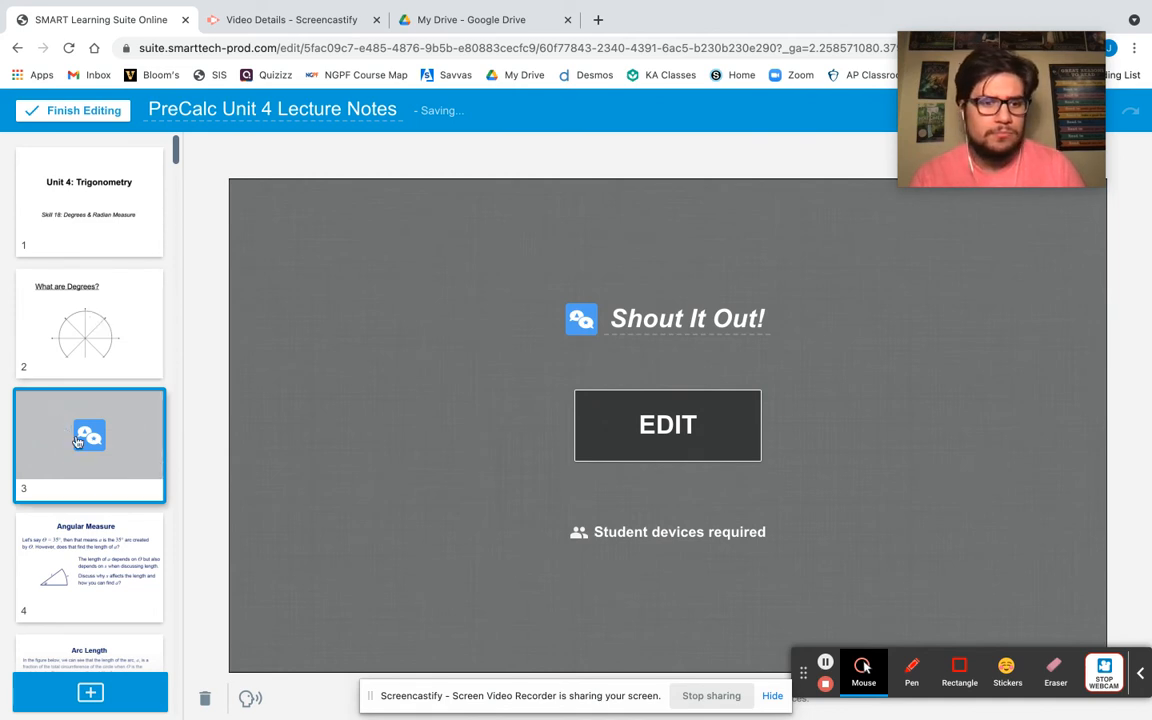
Step: Search YouTube for "what are degrees" and add Don't Memorise's video on measuring angles in degrees after the Shout It Out! page
{"action": "scroll", "coordinate": [93, 481], "scroll_direction": "down", "scroll_amount": 5}
{"action": "scroll", "coordinate": [95, 483], "scroll_direction": "down", "scroll_amount": 3}
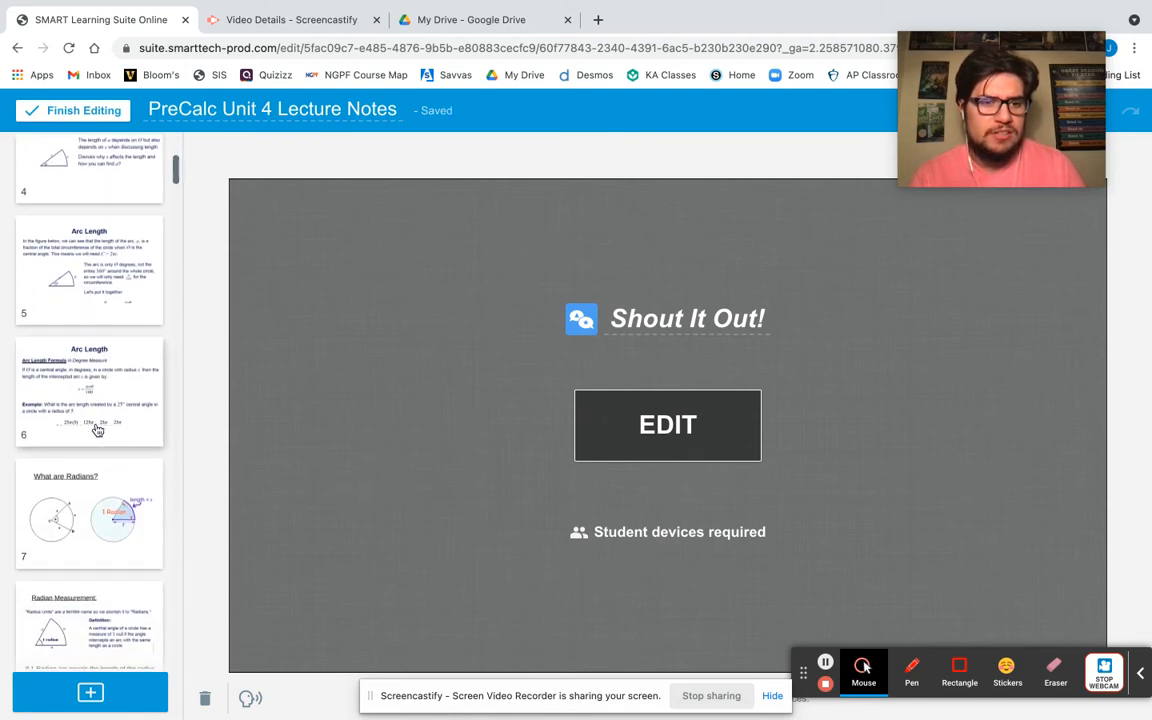
{"action": "scroll", "coordinate": [95, 420], "scroll_direction": "up", "scroll_amount": 2}
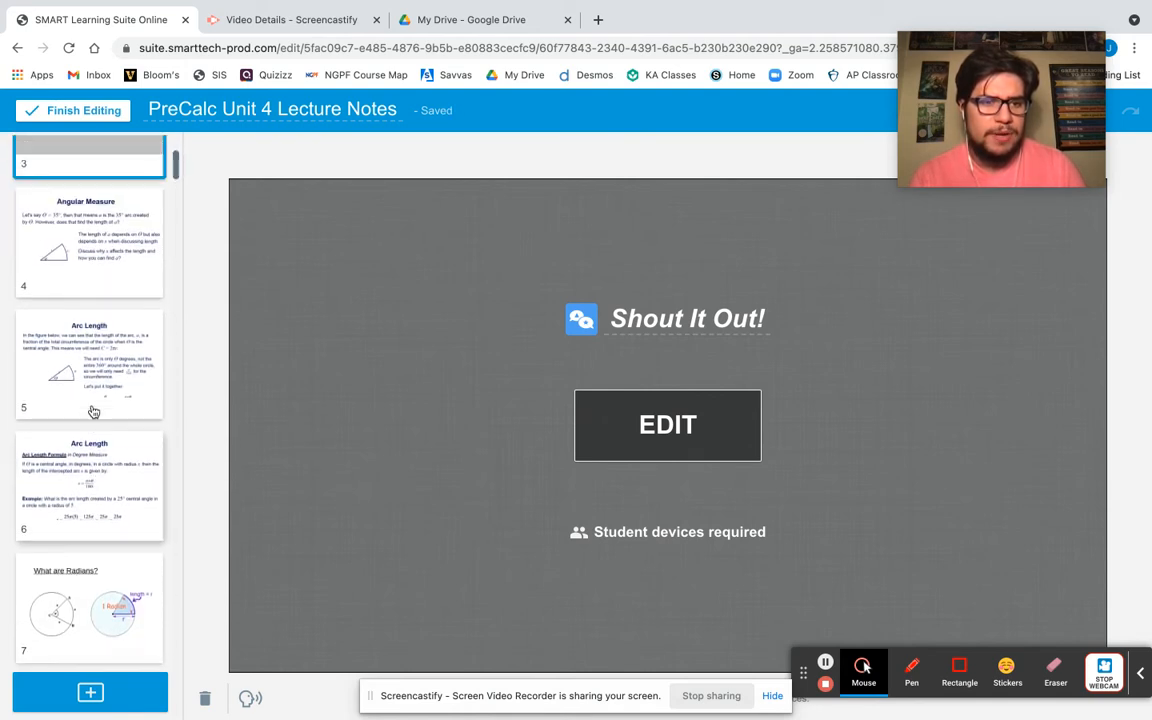
{"action": "scroll", "coordinate": [93, 412], "scroll_direction": "up", "scroll_amount": 3}
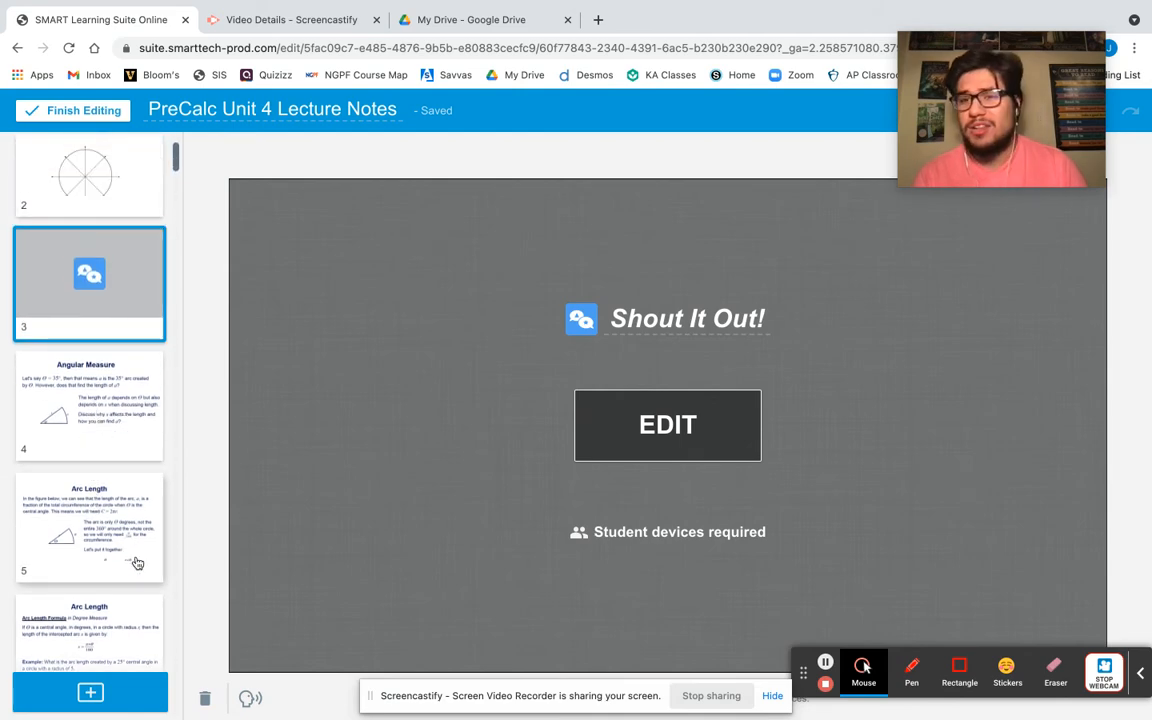
{"action": "left_click", "coordinate": [95, 690]}
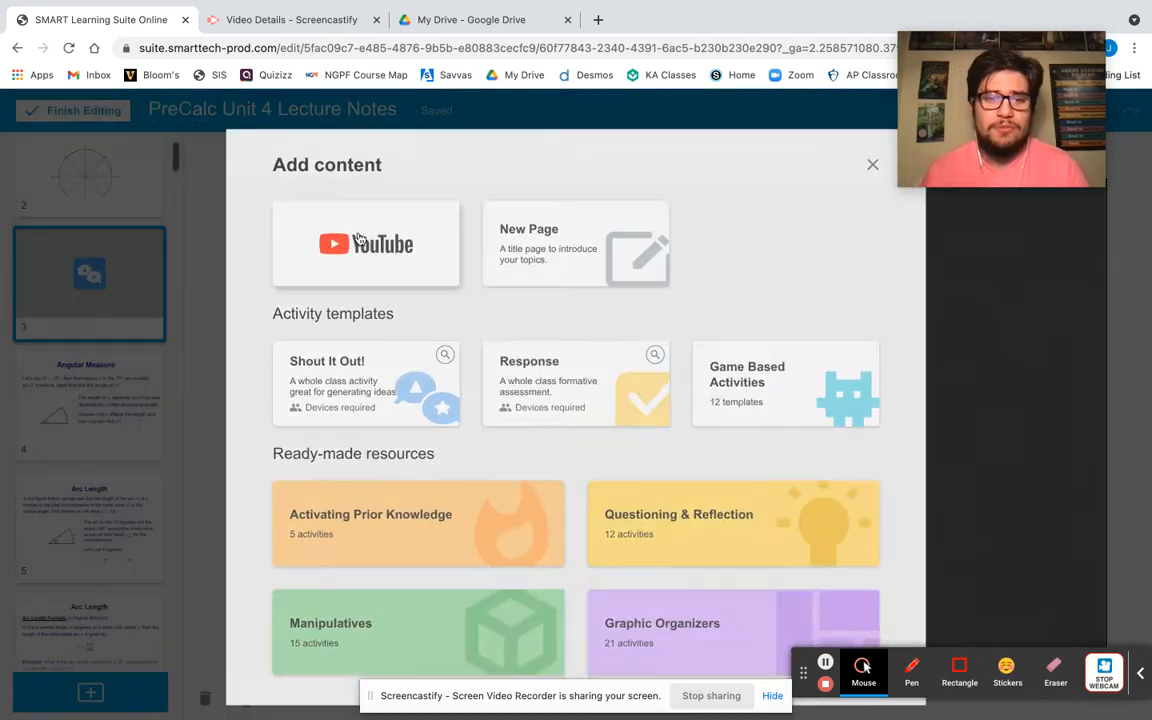
{"action": "left_click", "coordinate": [449, 243]}
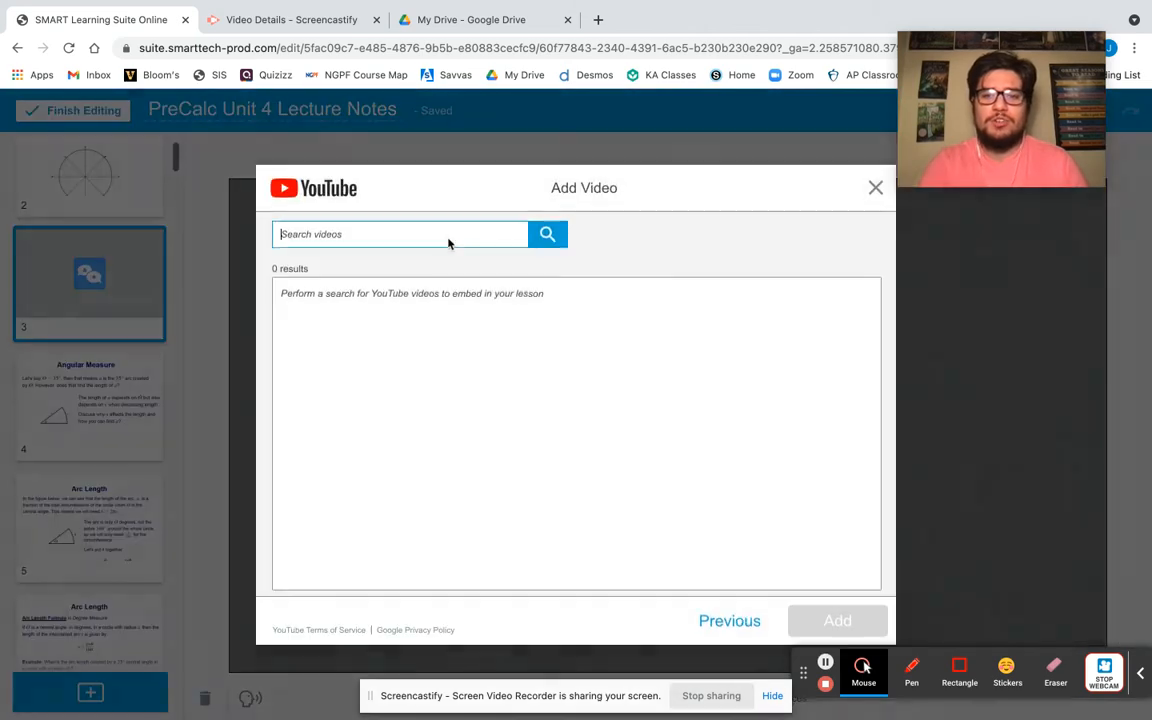
{"action": "left_click", "coordinate": [419, 234]}
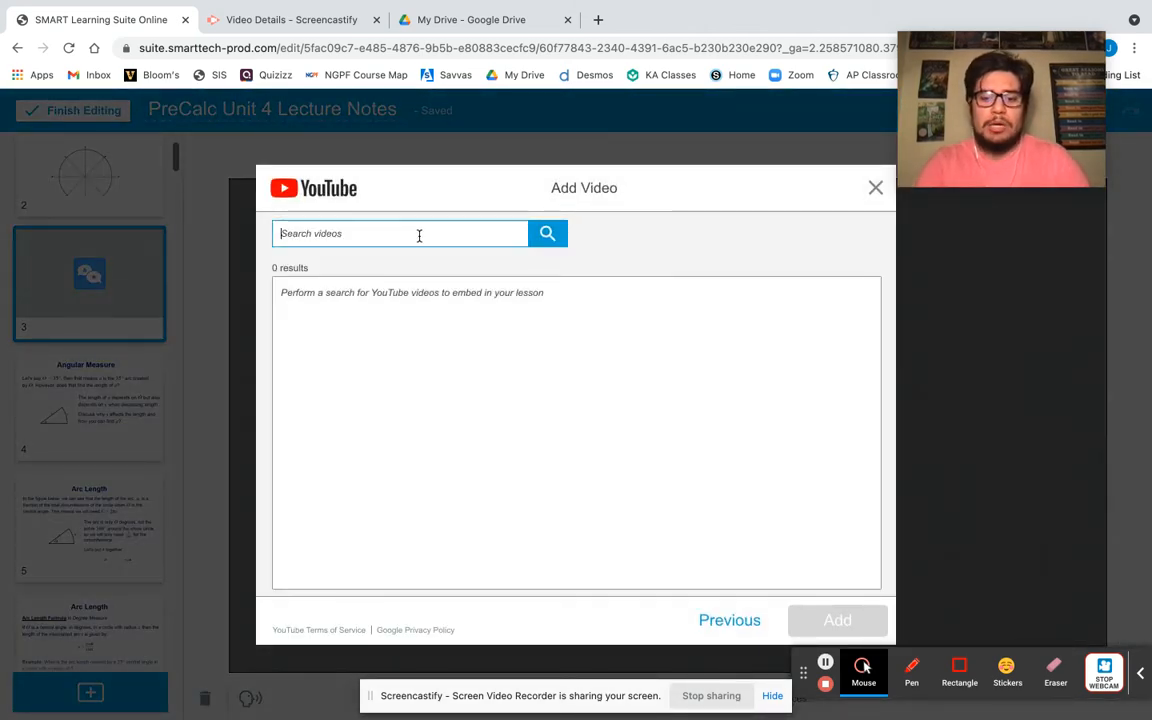
{"action": "type", "text": "what ar"}
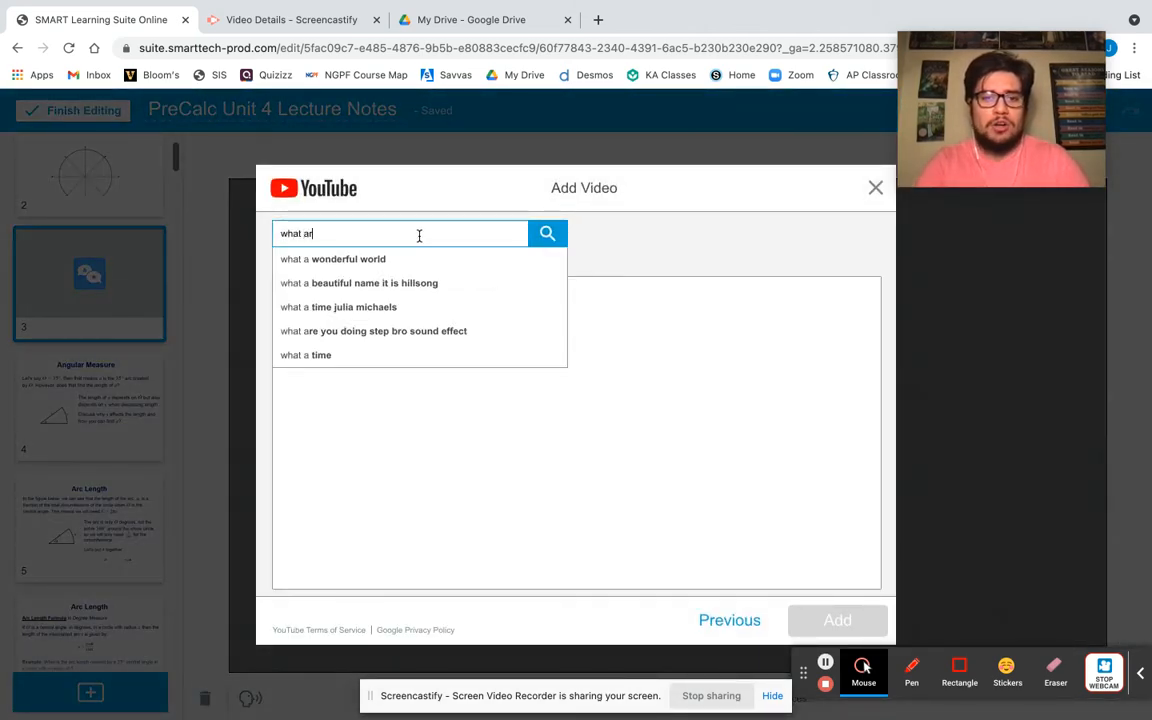
{"action": "type", "text": "e degrees"}
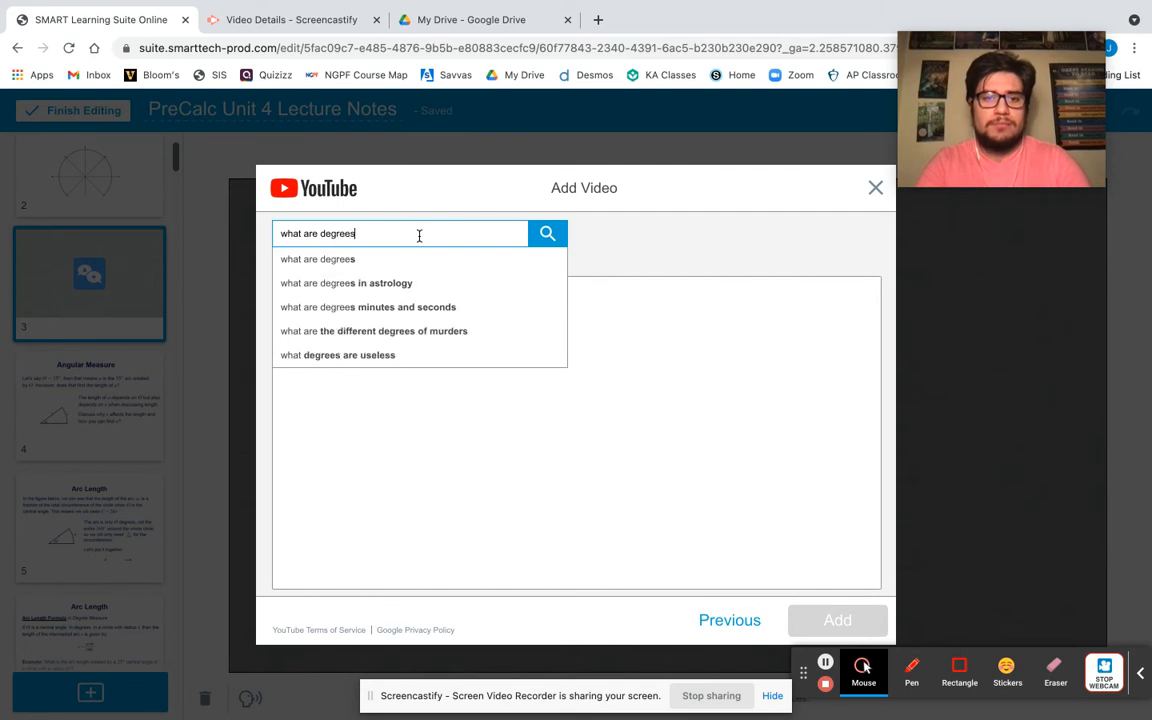
{"action": "key", "text": "Return"}
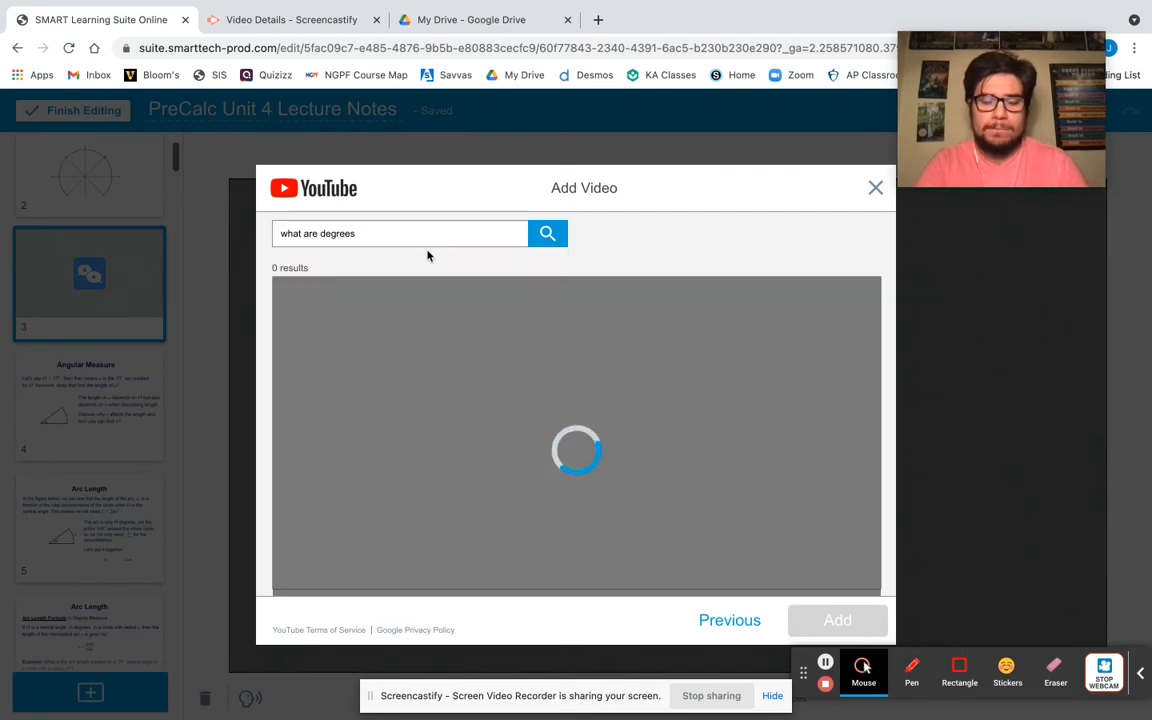
{"action": "left_click", "coordinate": [395, 351]}
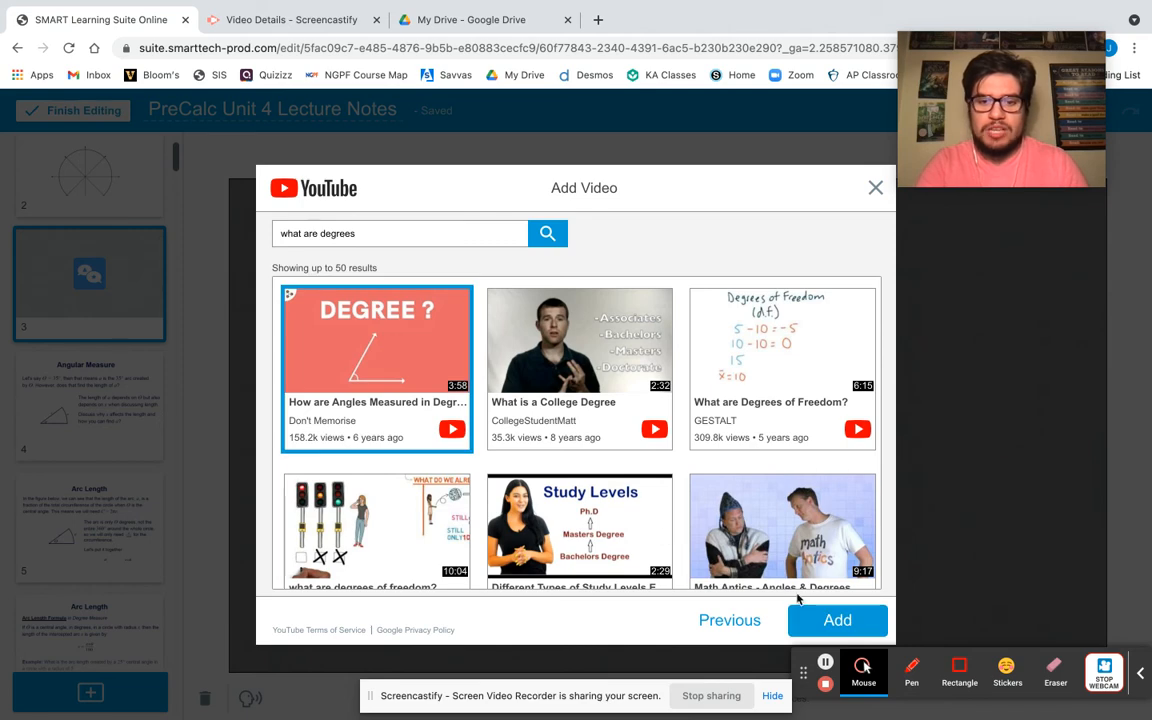
{"action": "left_click", "coordinate": [822, 625]}
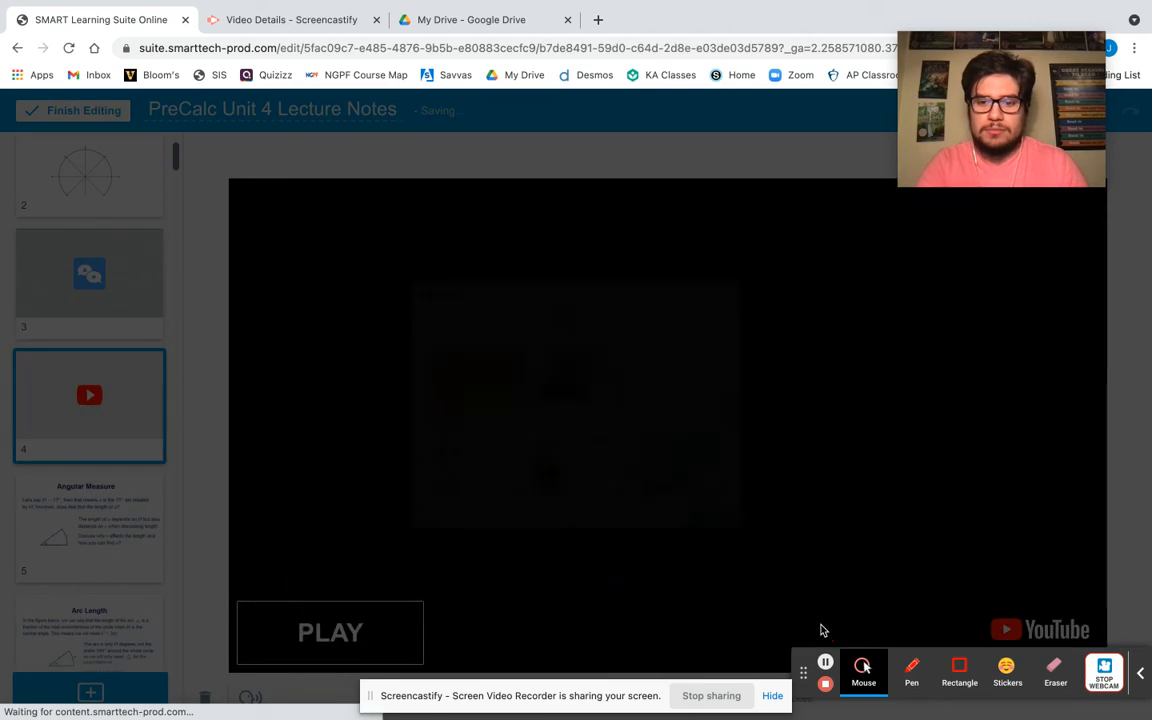
Step: Convert page 13, the blank unit circle diagram, to an individual Handout Activity
{"action": "scroll", "coordinate": [66, 395], "scroll_direction": "down", "scroll_amount": 3}
{"action": "scroll", "coordinate": [68, 396], "scroll_direction": "down", "scroll_amount": 7}
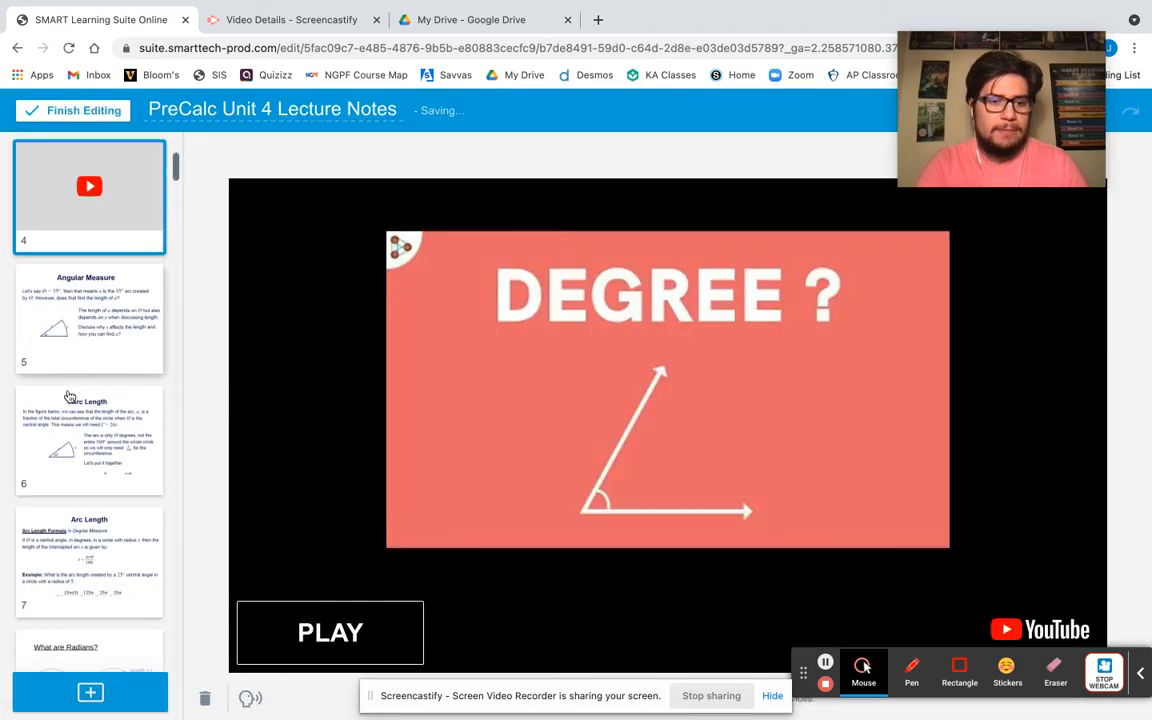
{"action": "scroll", "coordinate": [68, 396], "scroll_direction": "down", "scroll_amount": 5}
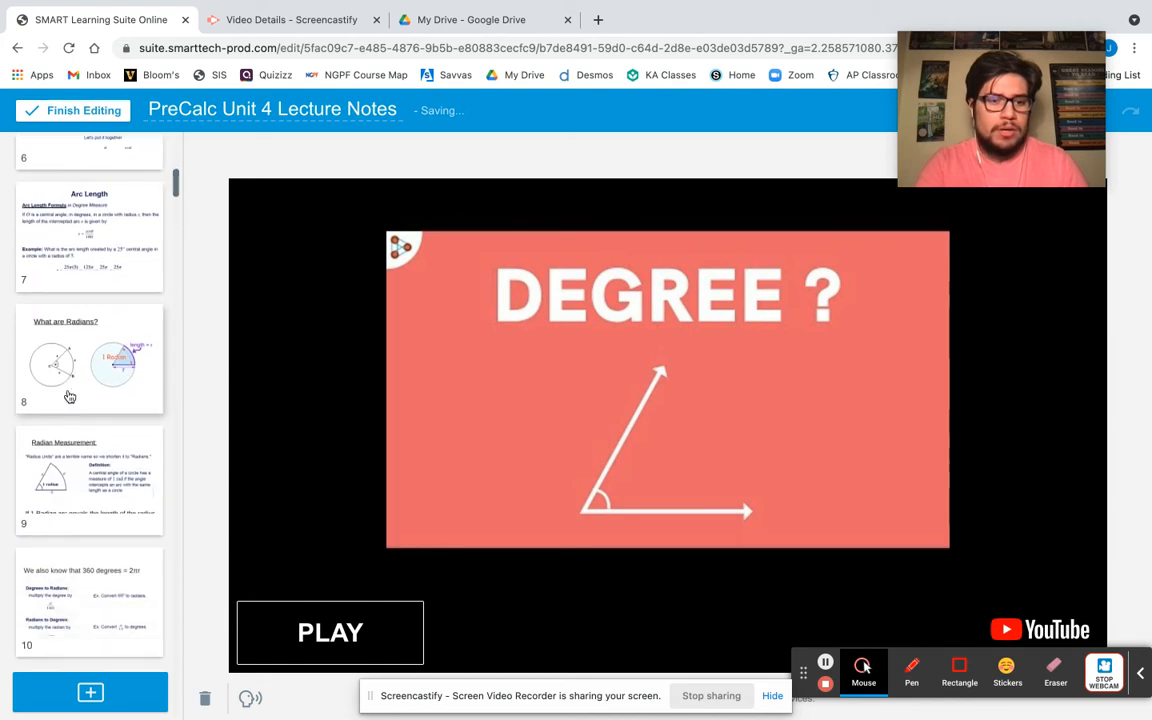
{"action": "scroll", "coordinate": [68, 396], "scroll_direction": "down", "scroll_amount": 7}
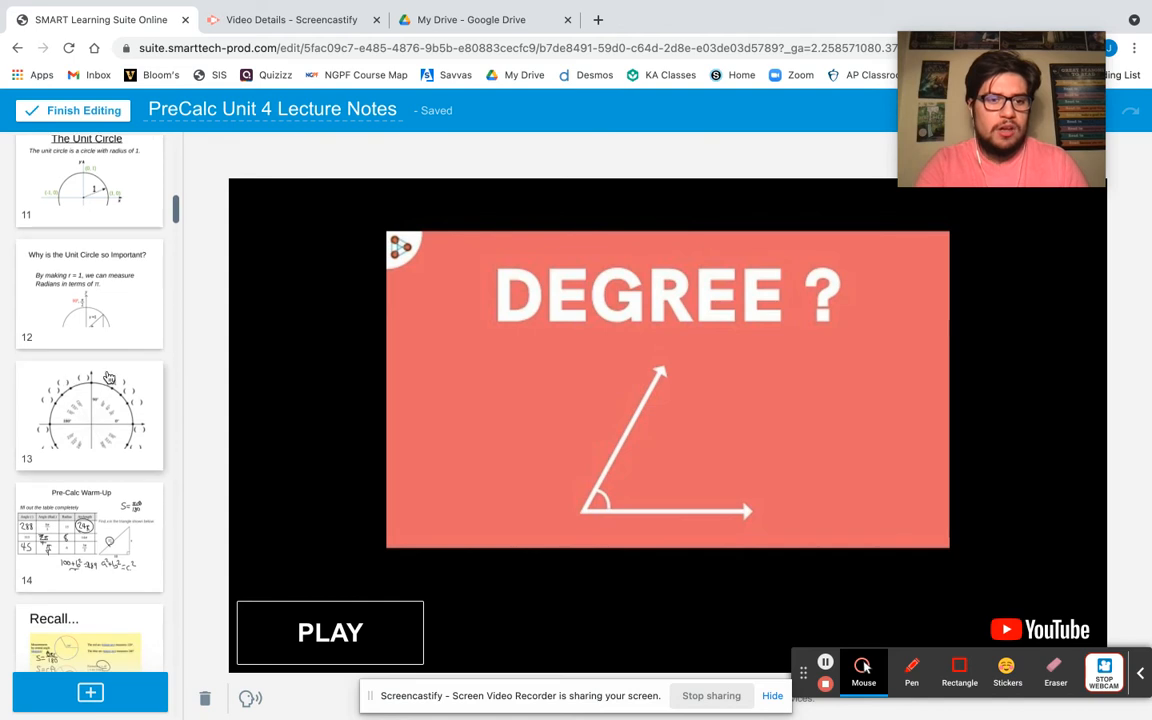
{"action": "scroll", "coordinate": [90, 300], "scroll_direction": "up", "scroll_amount": 1}
{"action": "left_click", "coordinate": [93, 437]}
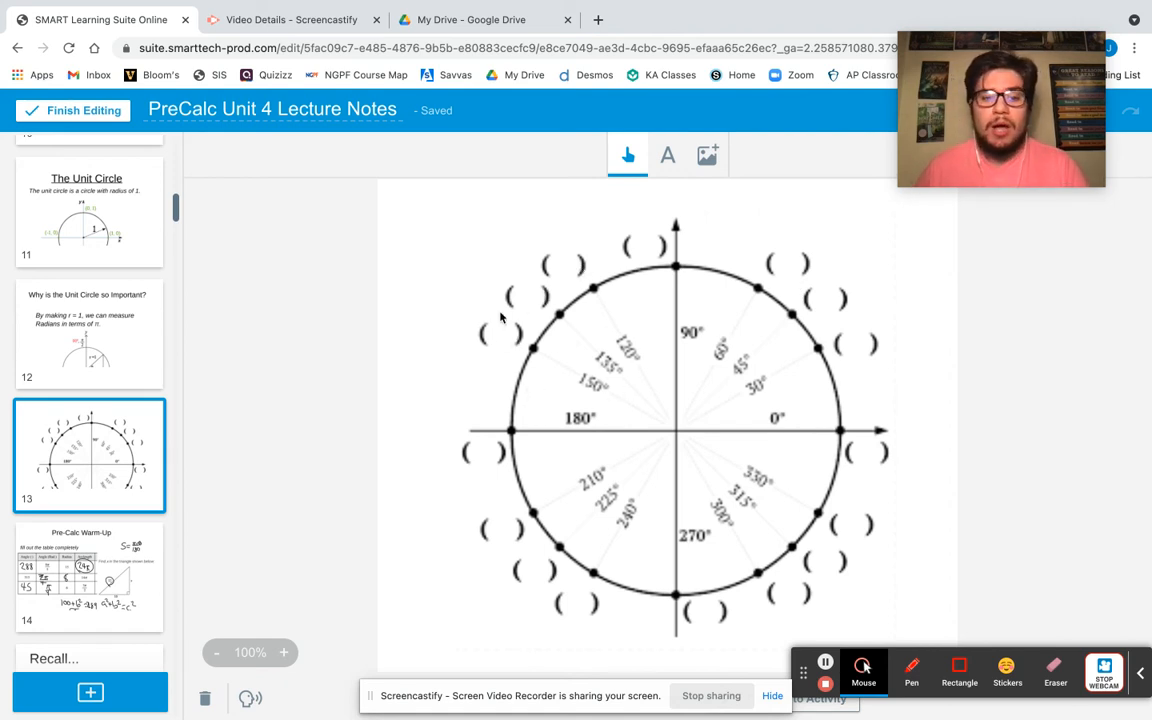
{"action": "left_click_drag", "start_coordinate": [458, 698], "coordinate": [308, 183]}
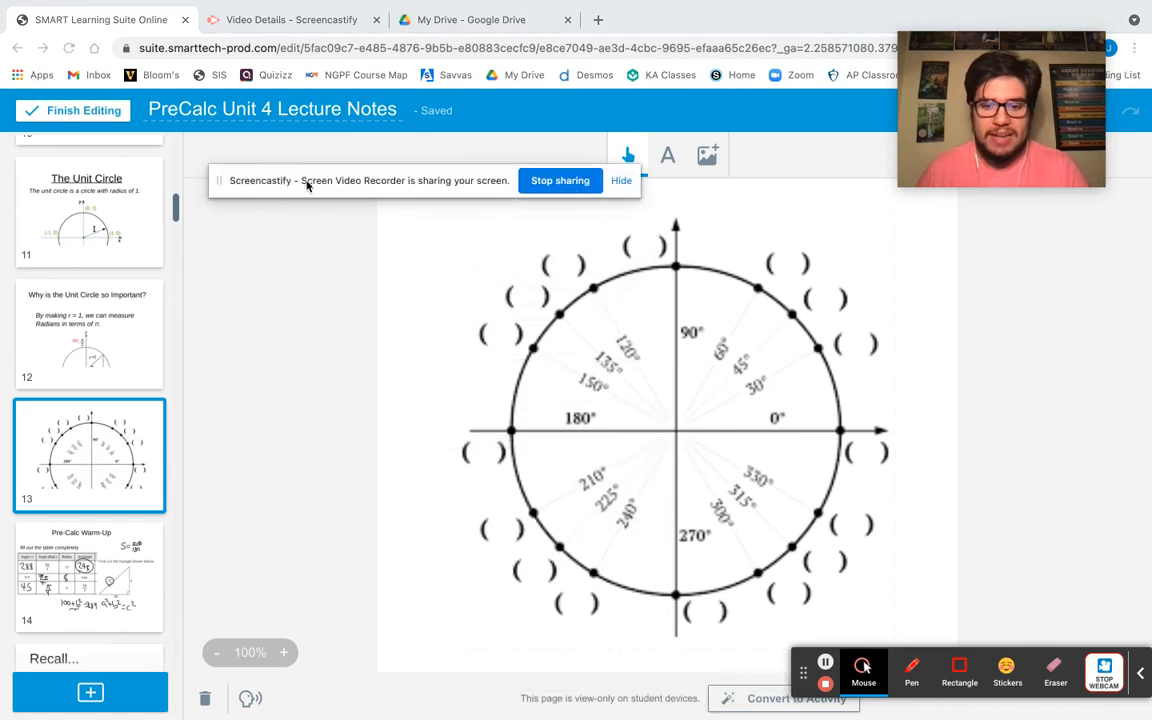
{"action": "left_click", "coordinate": [730, 700]}
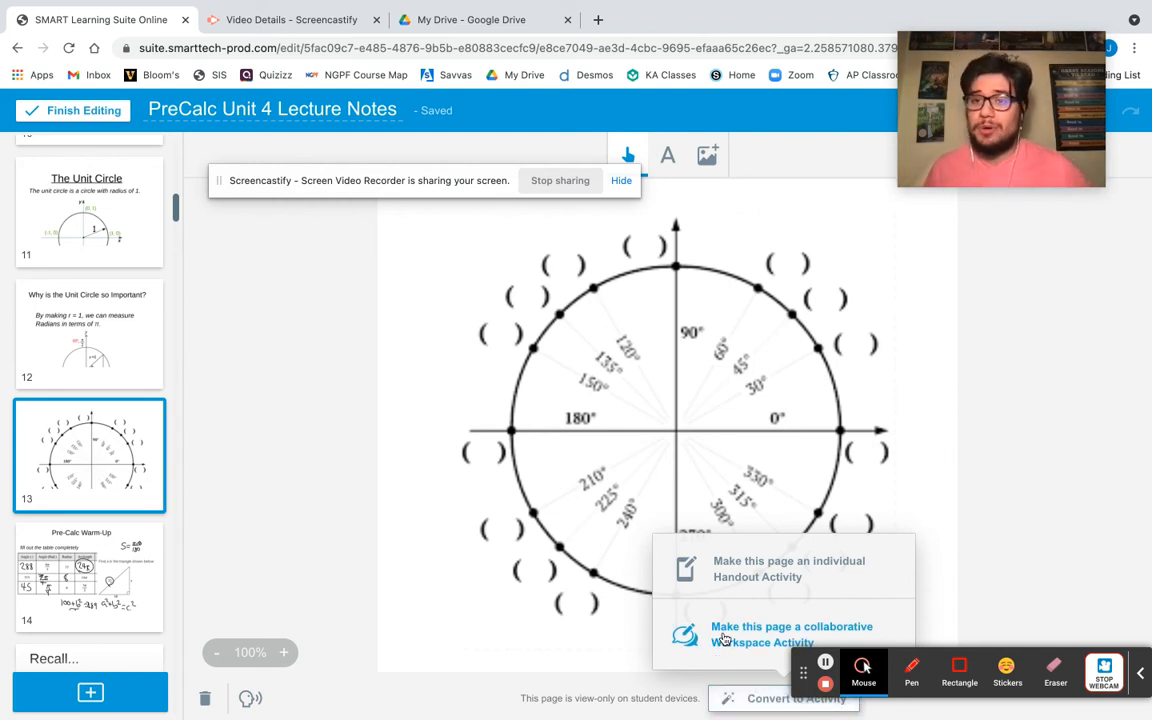
{"action": "left_click", "coordinate": [740, 566]}
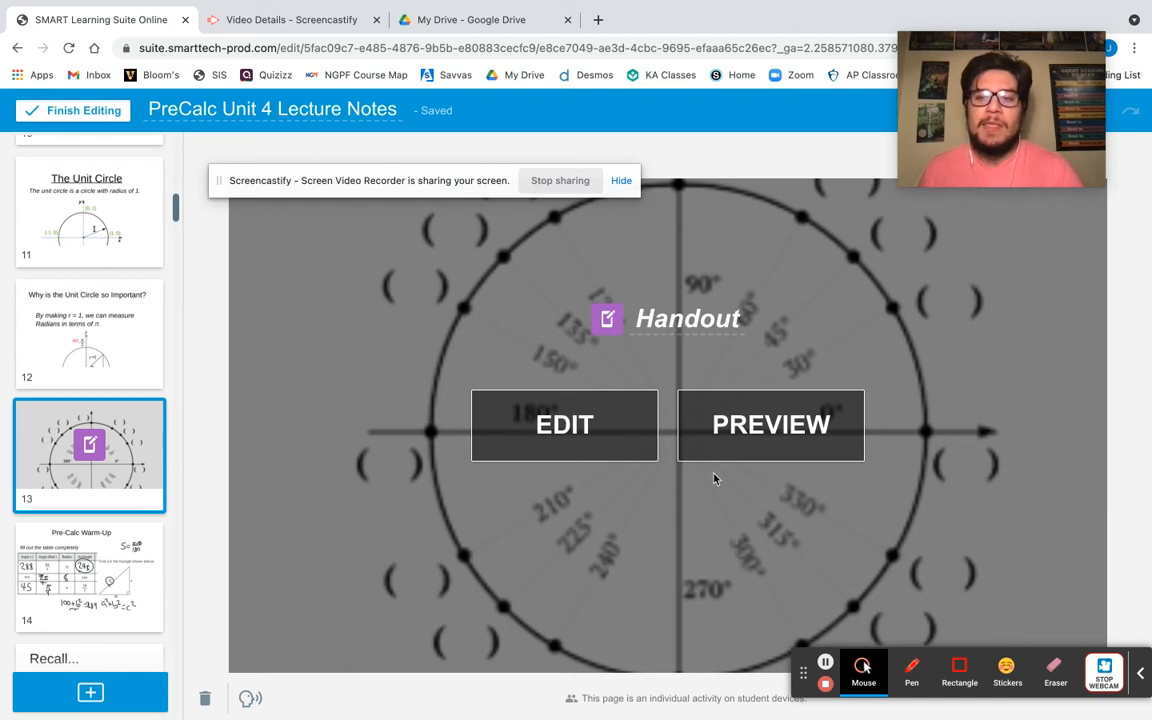
Step: Preview the unit circle handout as an activity and return to the lesson editor
{"action": "left_click", "coordinate": [750, 440]}
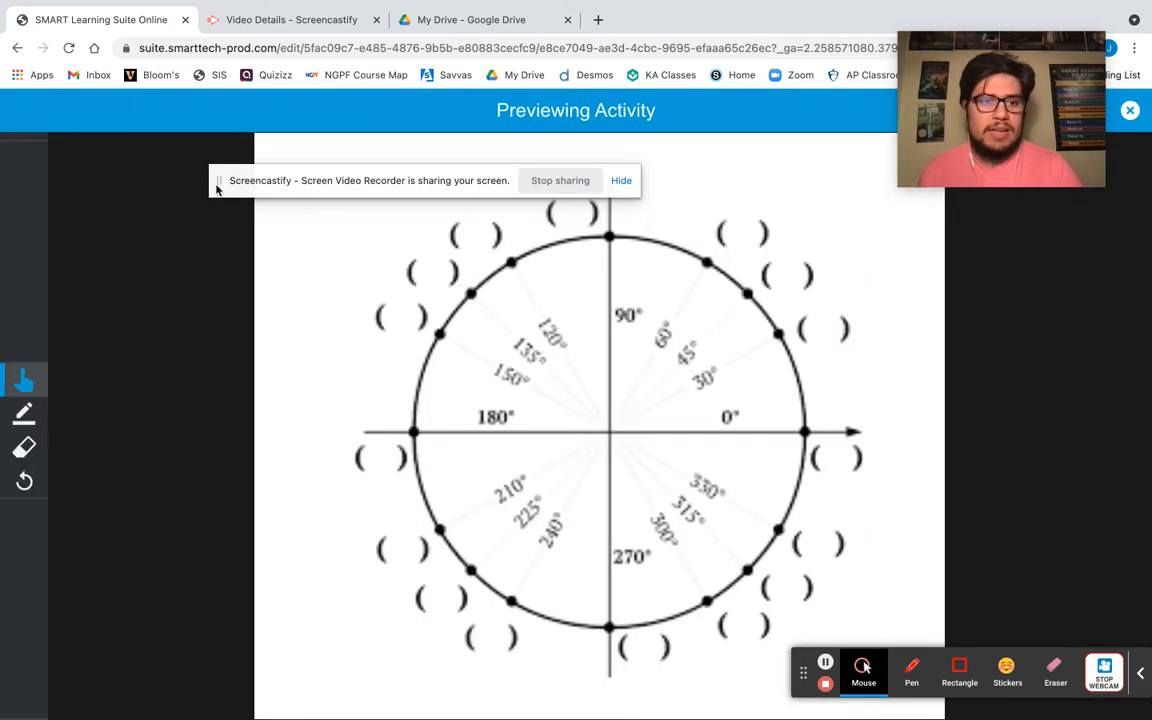
{"action": "mouse_move", "coordinate": [949, 175]}
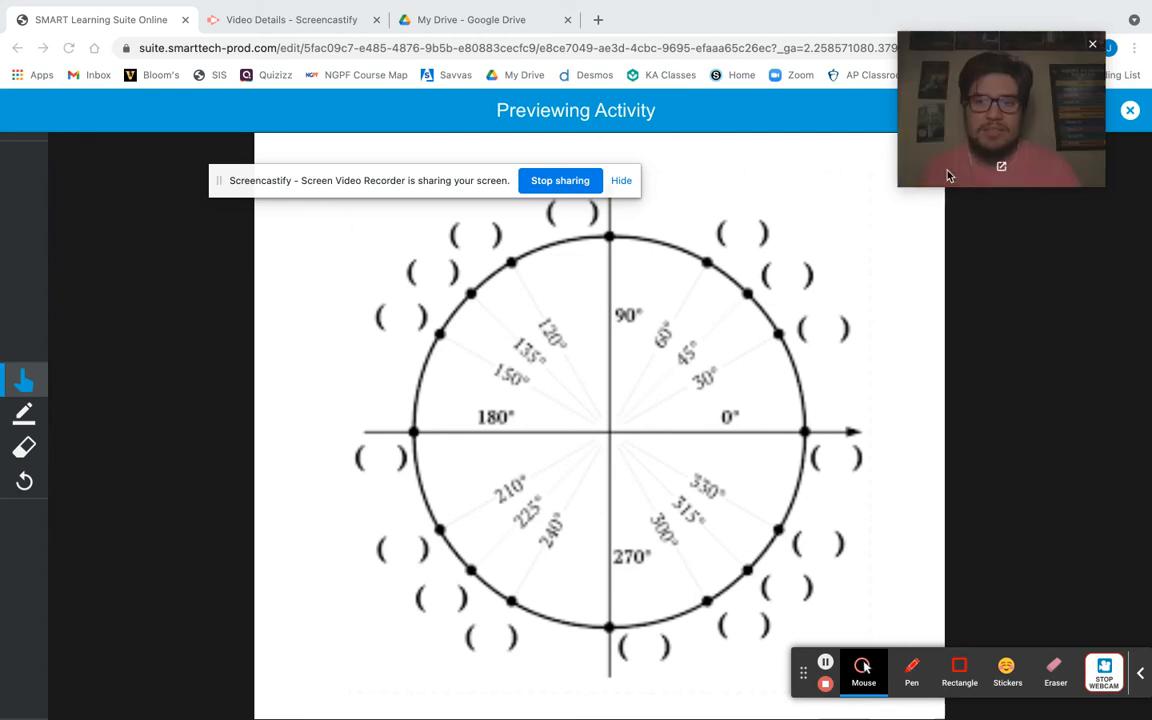
{"action": "left_click_drag", "start_coordinate": [963, 66], "coordinate": [1017, 369]}
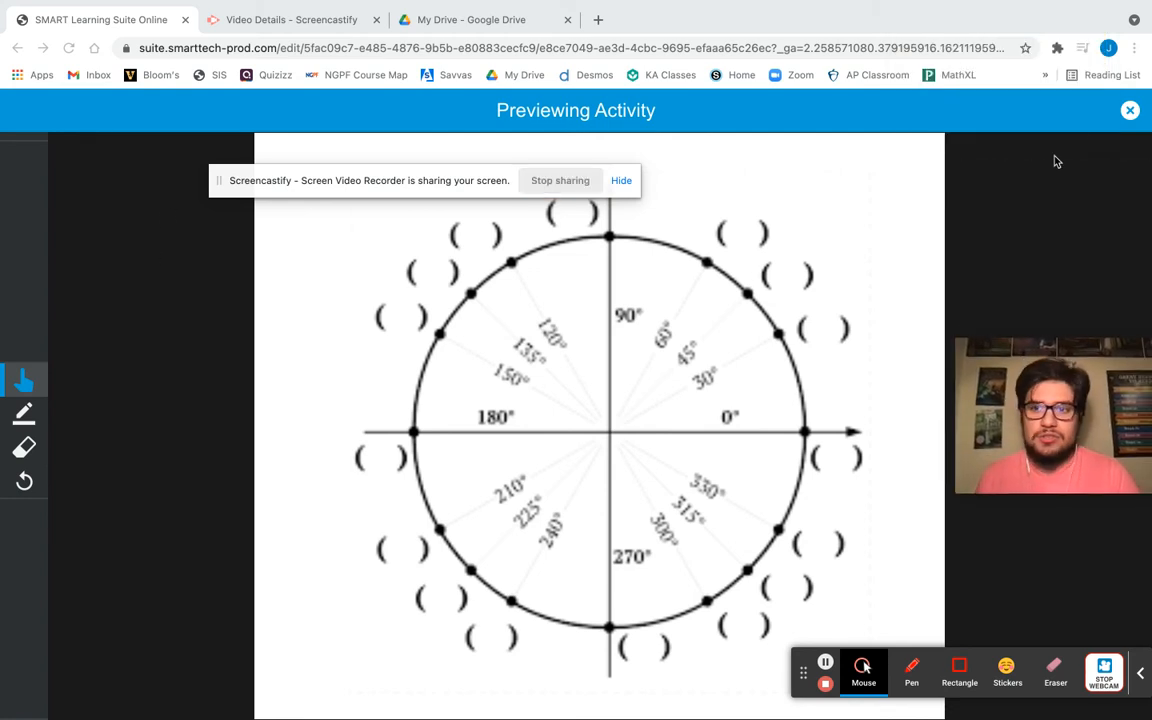
{"action": "left_click", "coordinate": [1130, 112]}
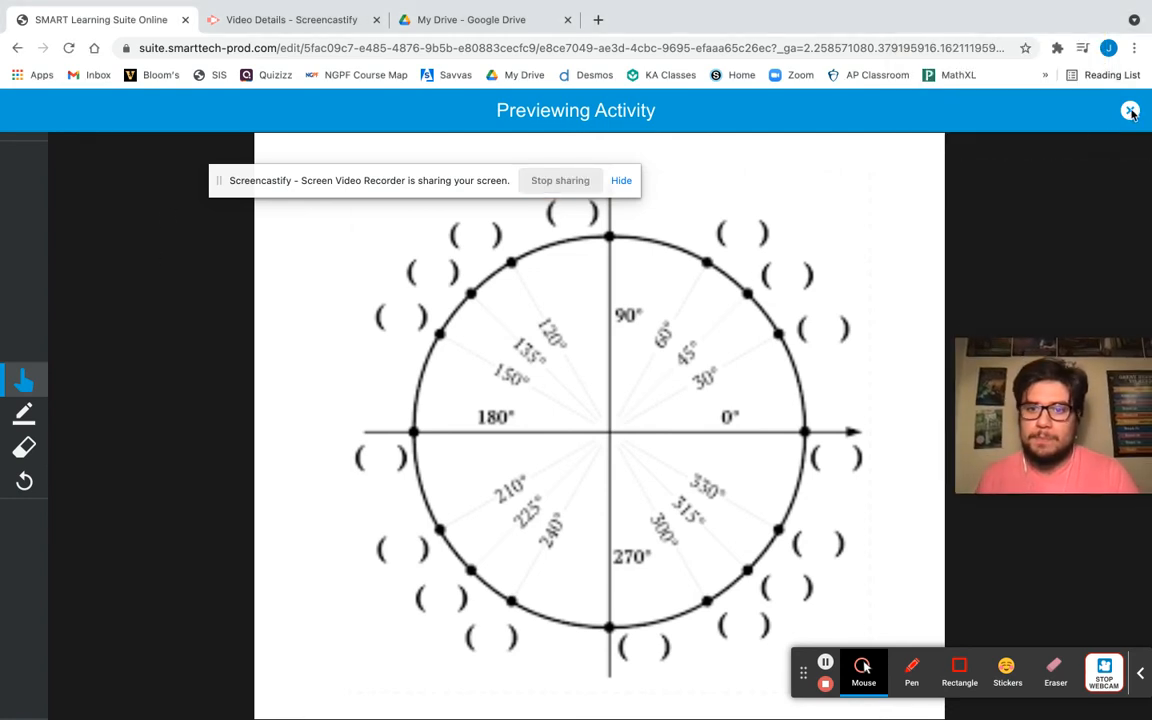
{"action": "left_click", "coordinate": [1130, 112]}
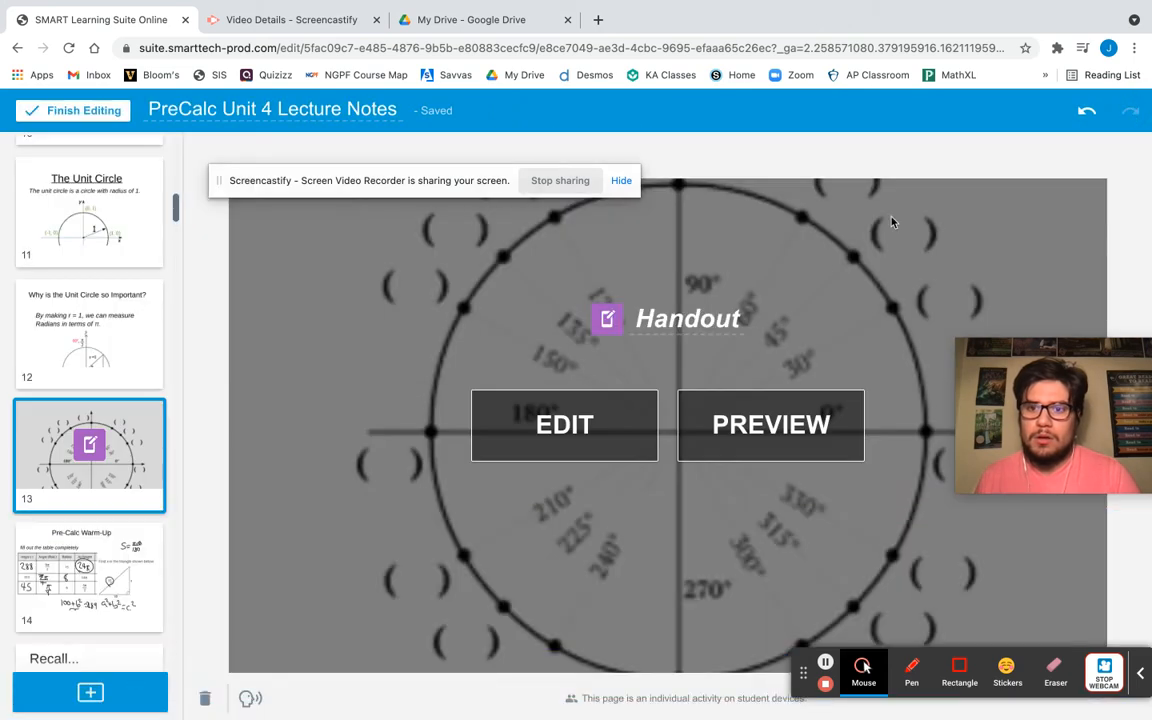
Step: Rename the page 13 handout as "Exit Ticket: Unit Circle"
{"action": "double_click", "coordinate": [665, 320]}
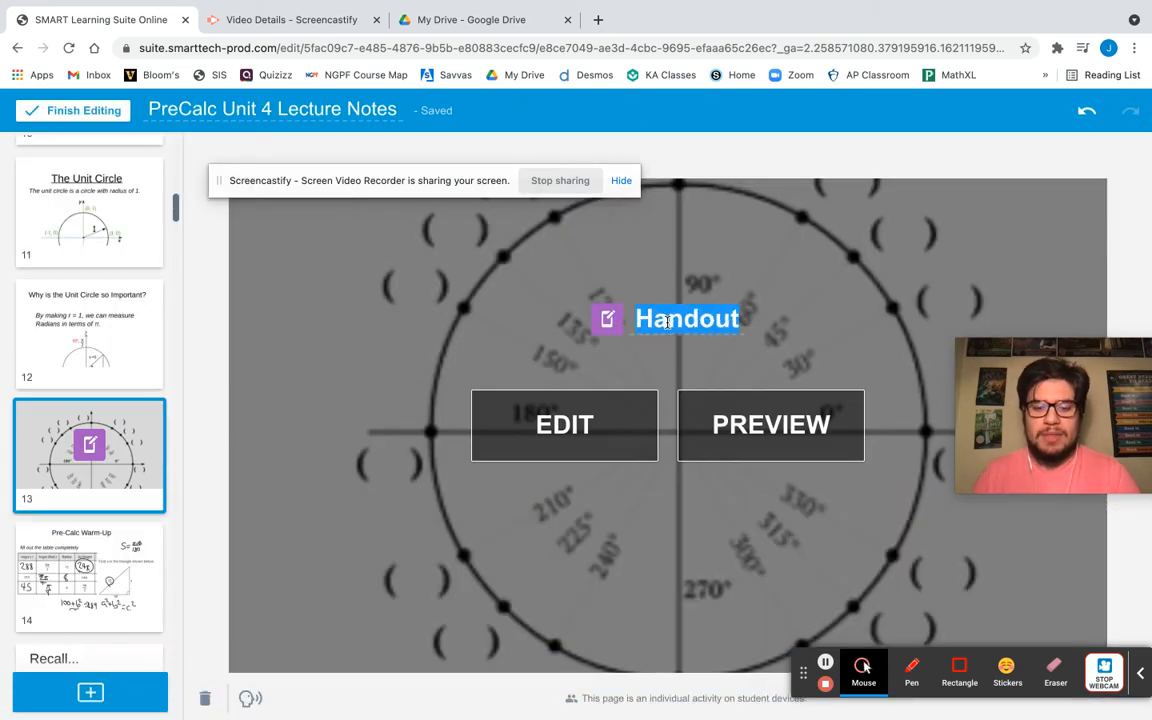
{"action": "type", "text": "Exit"}
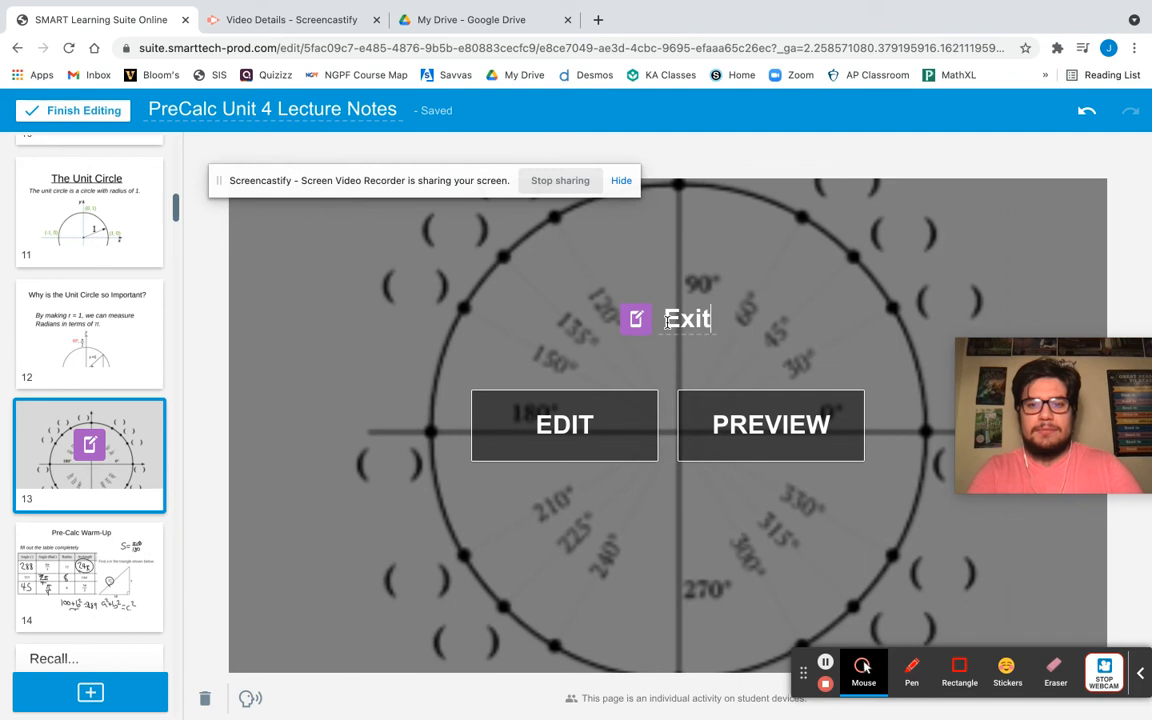
{"action": "type", "text": " Ticie"}
{"action": "key", "text": "BackSpace"}
{"action": "key", "text": "BackSpace"}
{"action": "type", "text": "ket"}
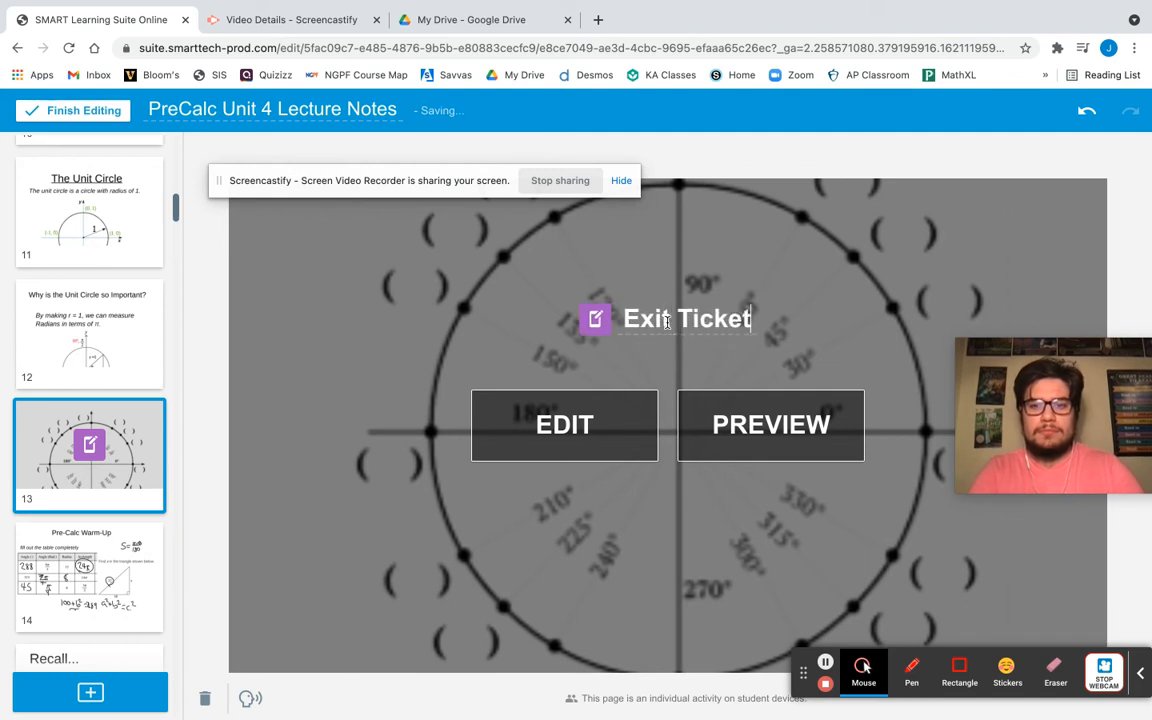
{"action": "type", "text": ": Unit Circl"}
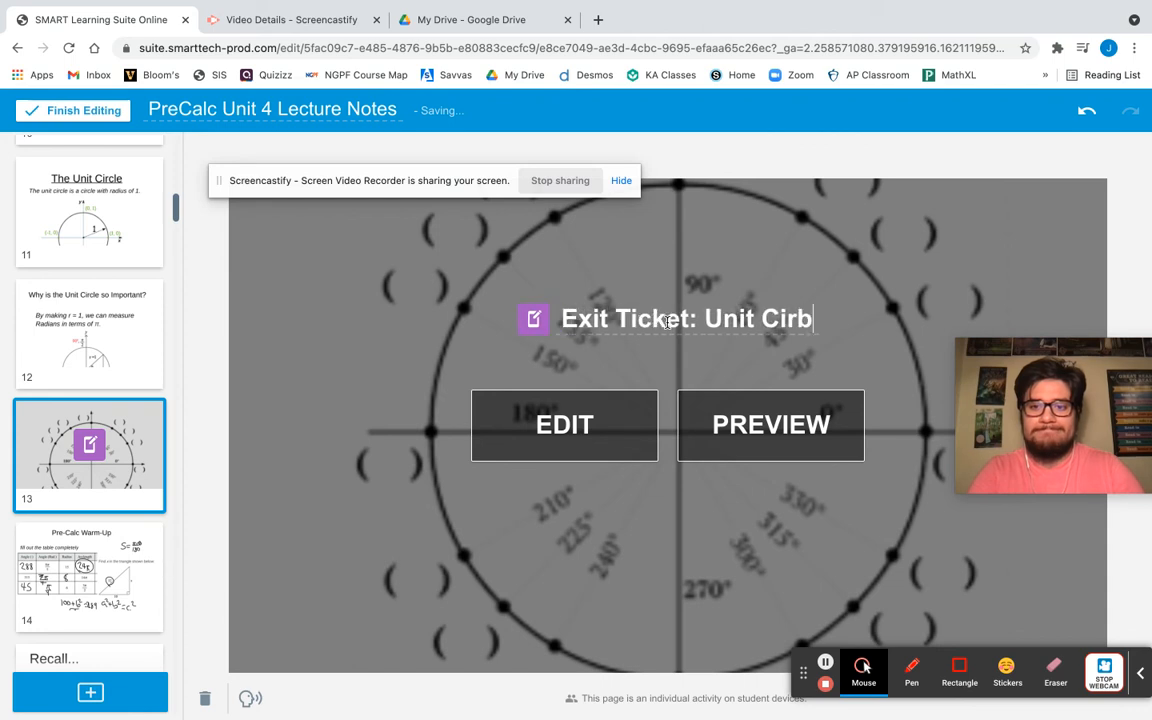
{"action": "type", "text": "e"}
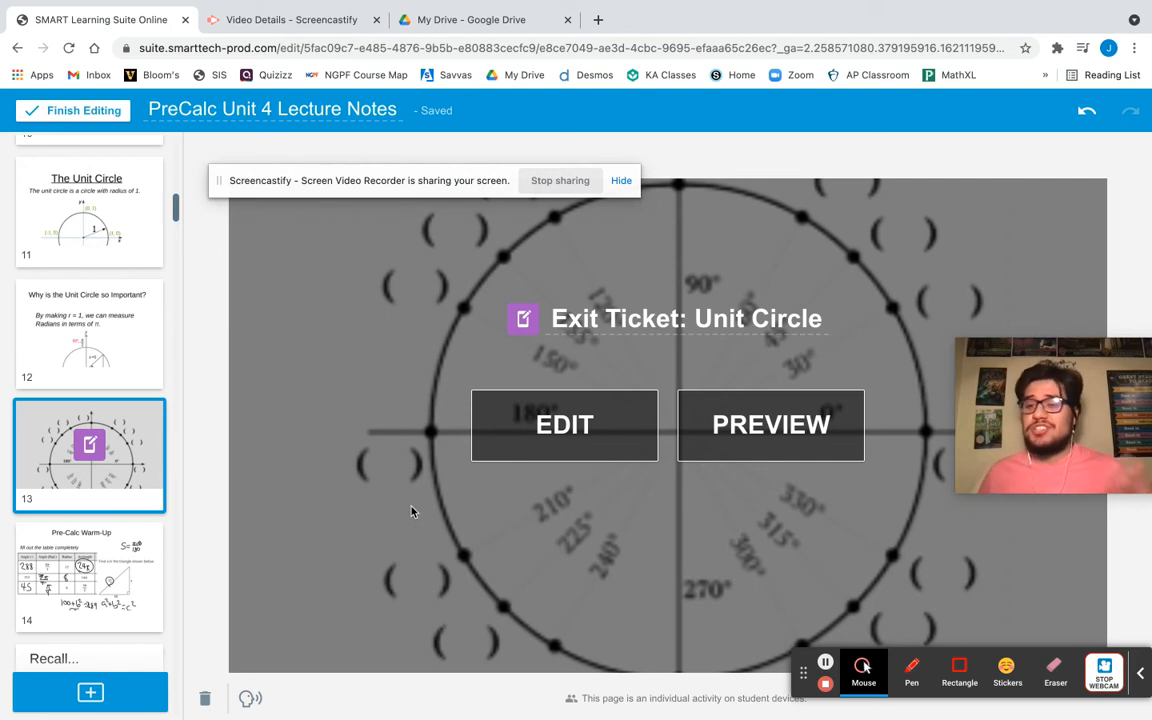
Step: Examine the activity conversion options for page 17, "How Do we Evaluate These?", and dismiss them without converting the page
{"action": "scroll", "coordinate": [110, 462], "scroll_direction": "down", "scroll_amount": 5}
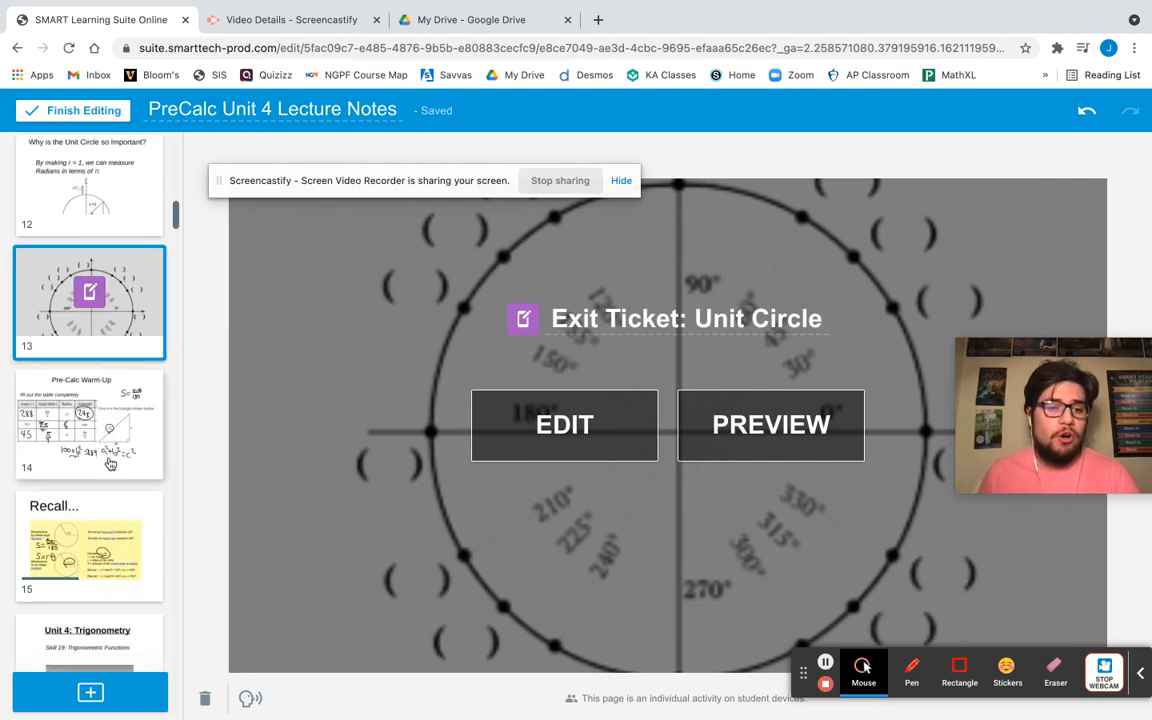
{"action": "scroll", "coordinate": [110, 462], "scroll_direction": "down", "scroll_amount": 1}
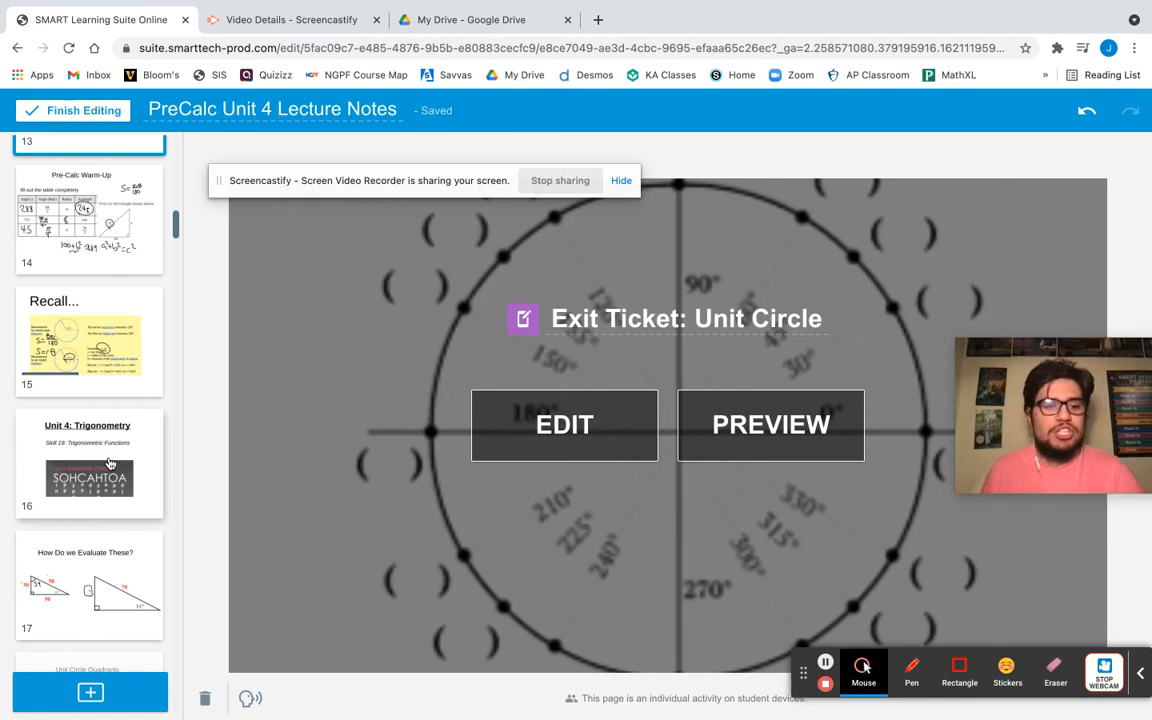
{"action": "scroll", "coordinate": [70, 484], "scroll_direction": "down", "scroll_amount": 3}
{"action": "left_click", "coordinate": [71, 483]}
{"action": "left_click", "coordinate": [78, 481]}
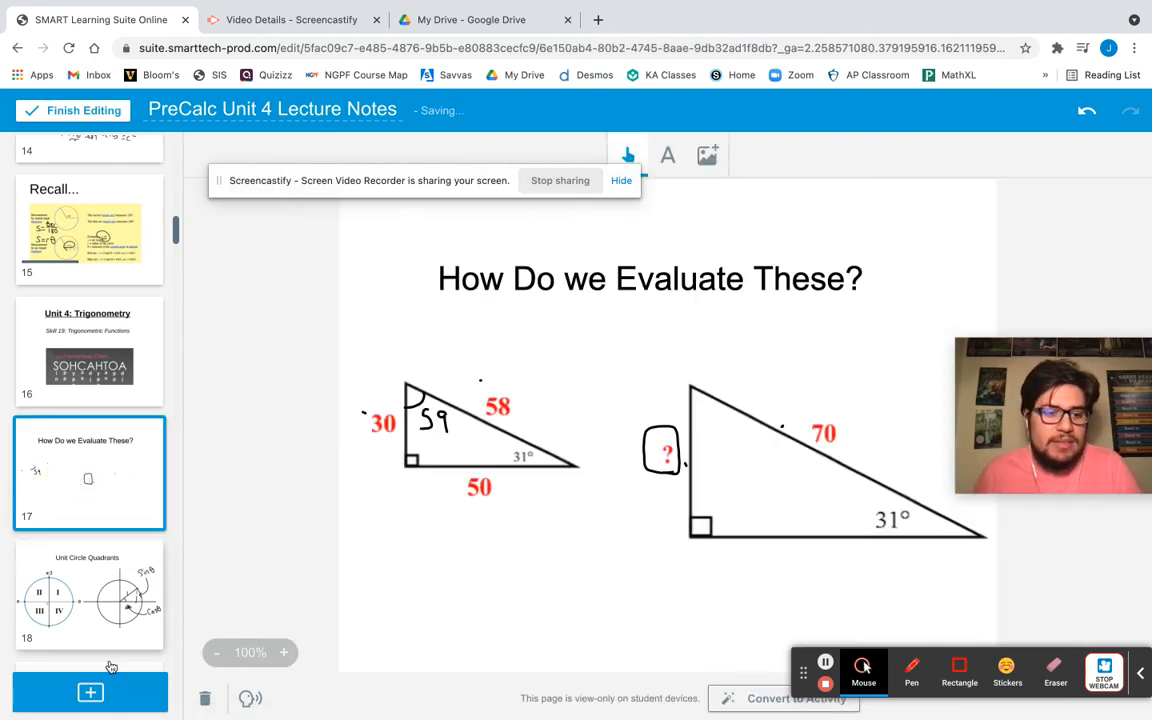
{"action": "left_click", "coordinate": [740, 702]}
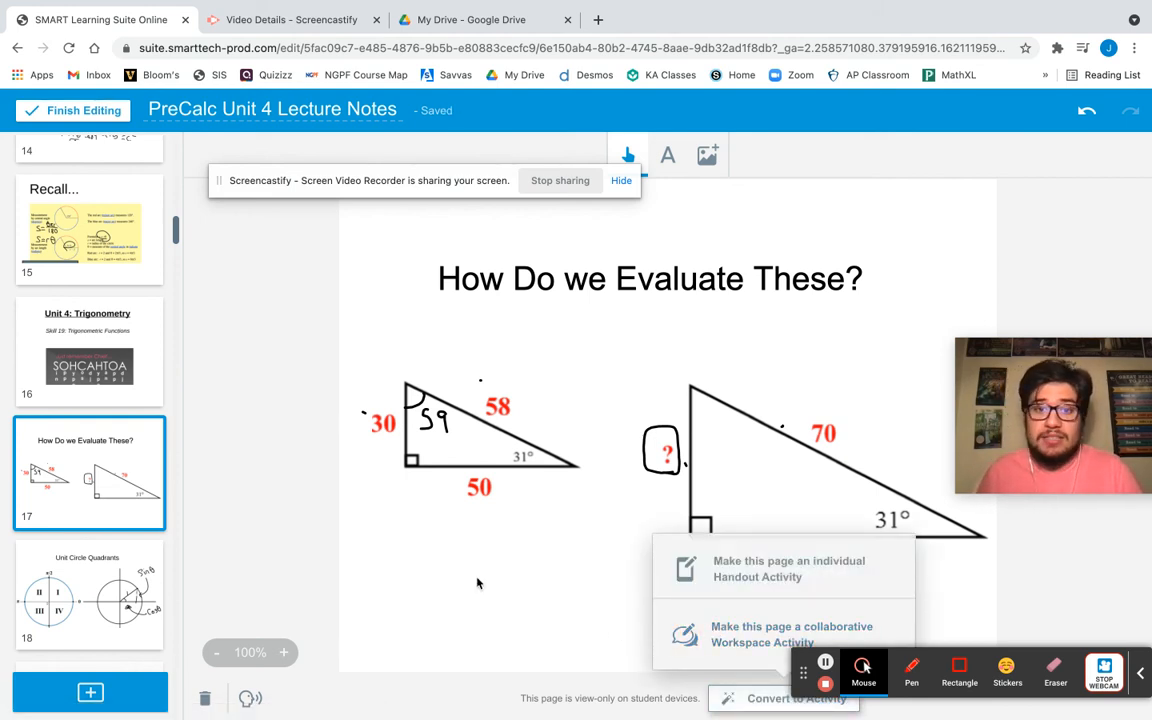
{"action": "left_click", "coordinate": [257, 489]}
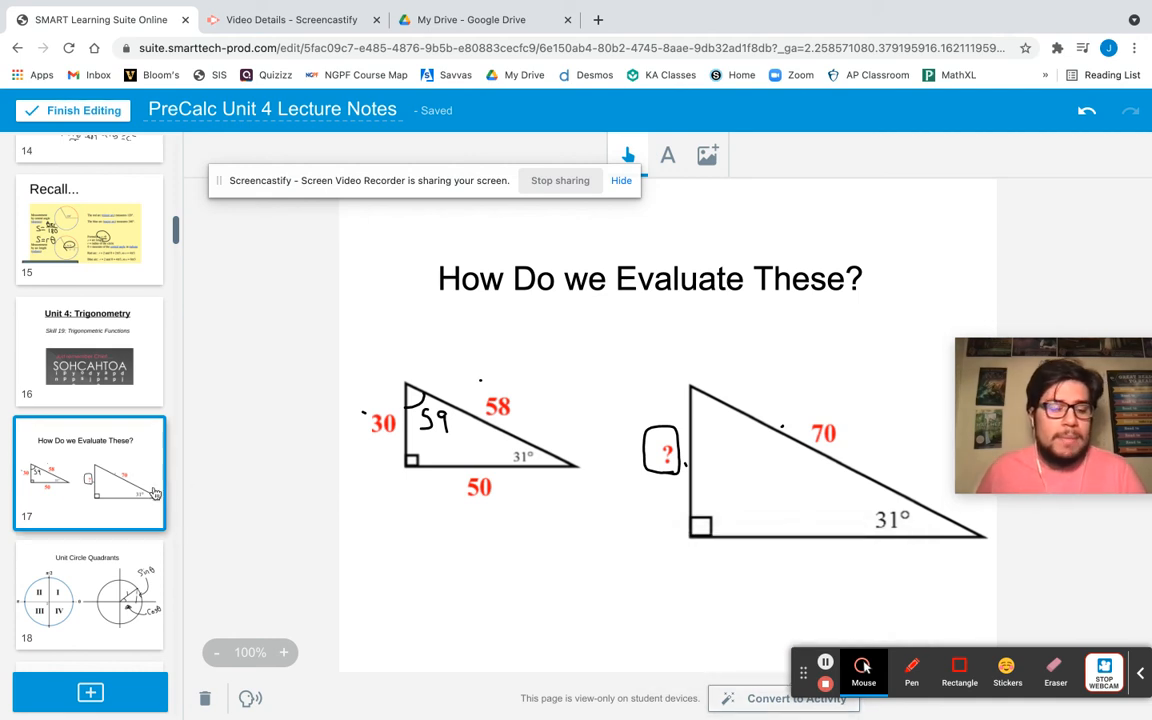
{"action": "scroll", "coordinate": [127, 541], "scroll_direction": "down", "scroll_amount": 5}
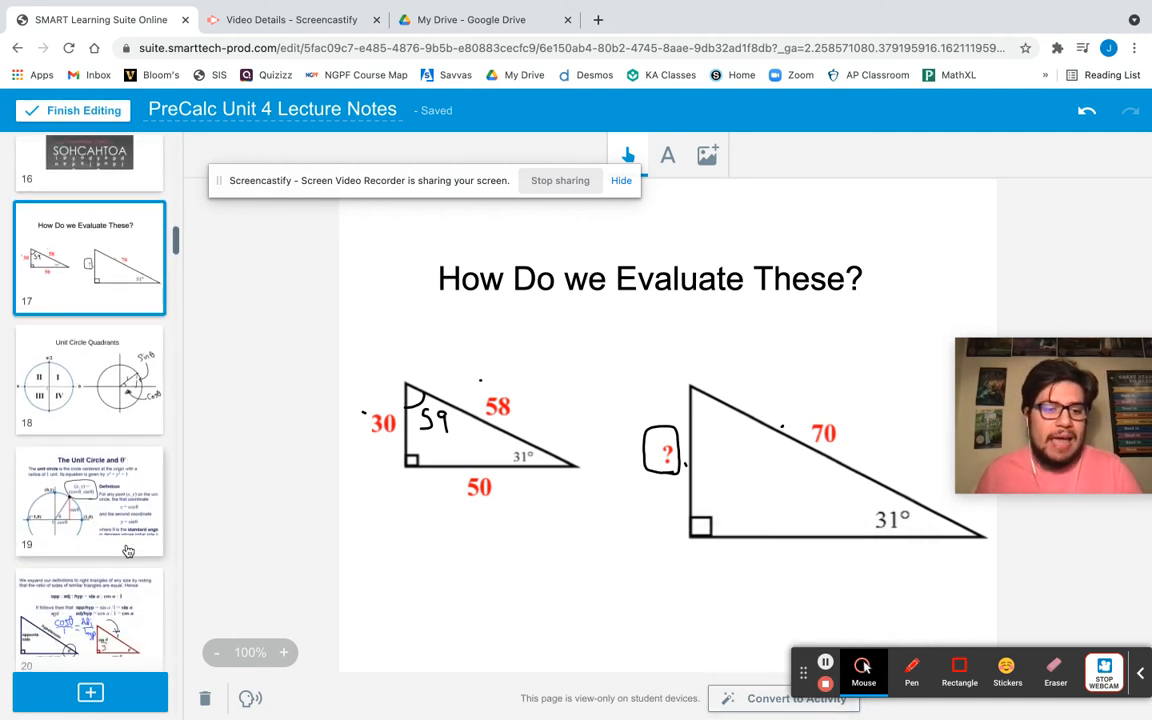
{"action": "scroll", "coordinate": [90, 660], "scroll_direction": "up", "scroll_amount": 2}
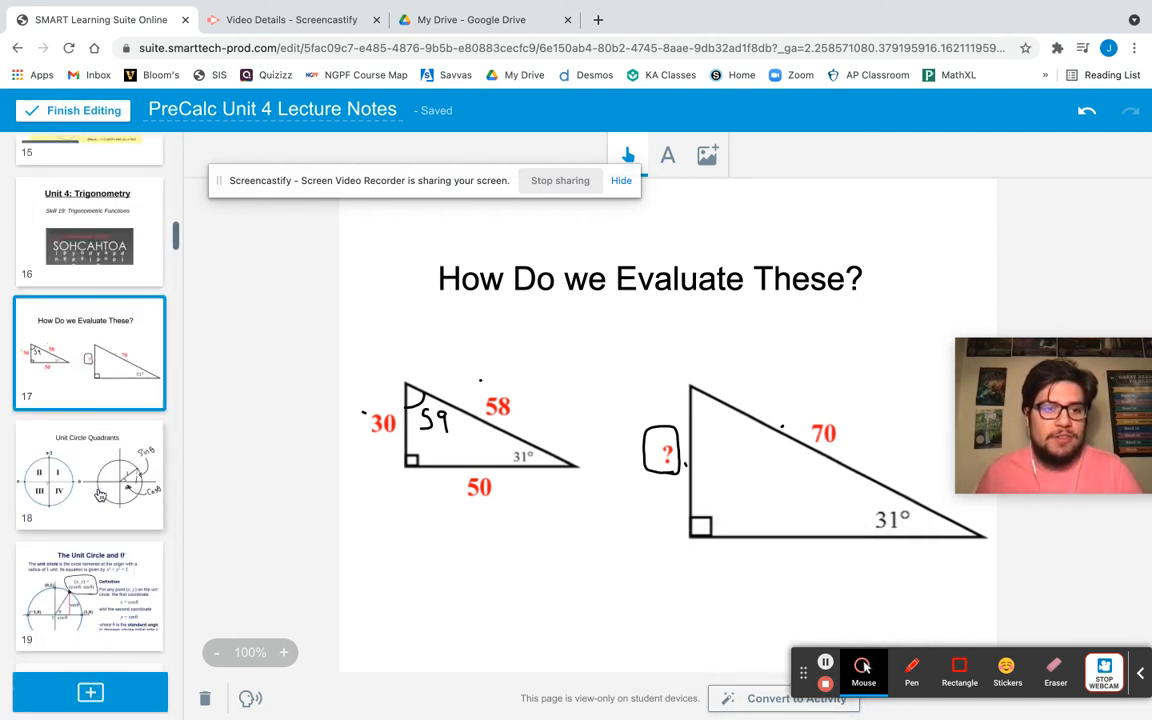
Step: Add a Response activity after page 17 with the short-answer question "What is the unit circle?"
{"action": "left_click", "coordinate": [90, 695]}
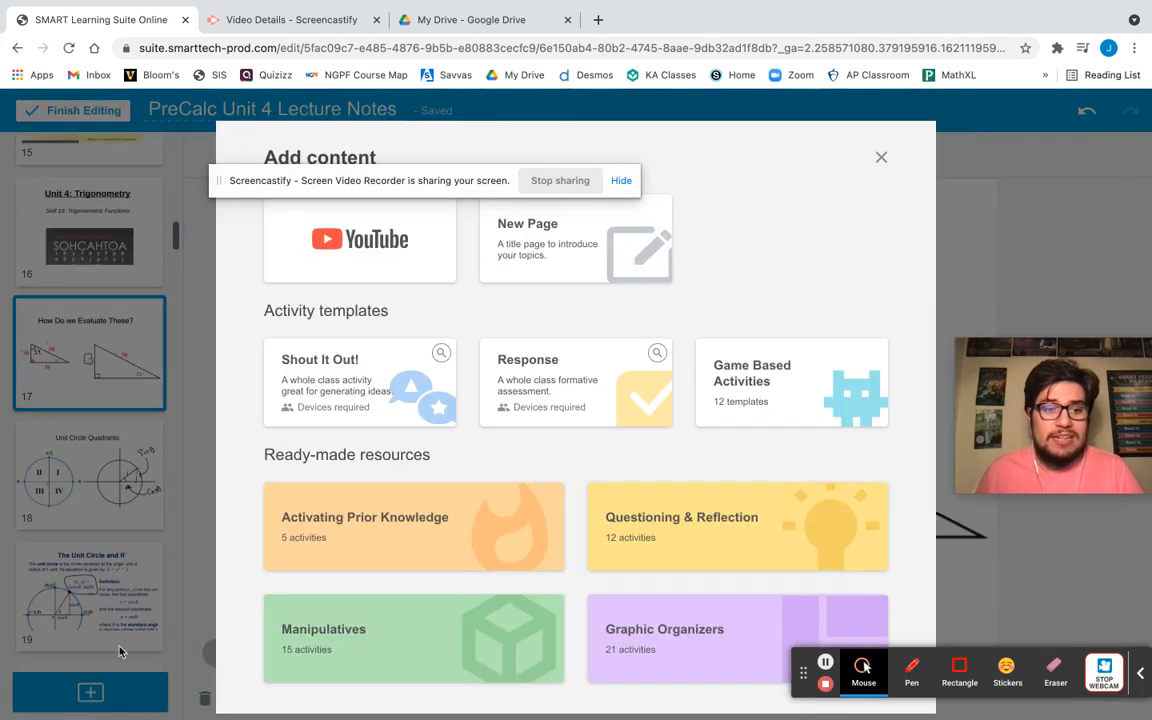
{"action": "left_click", "coordinate": [572, 374]}
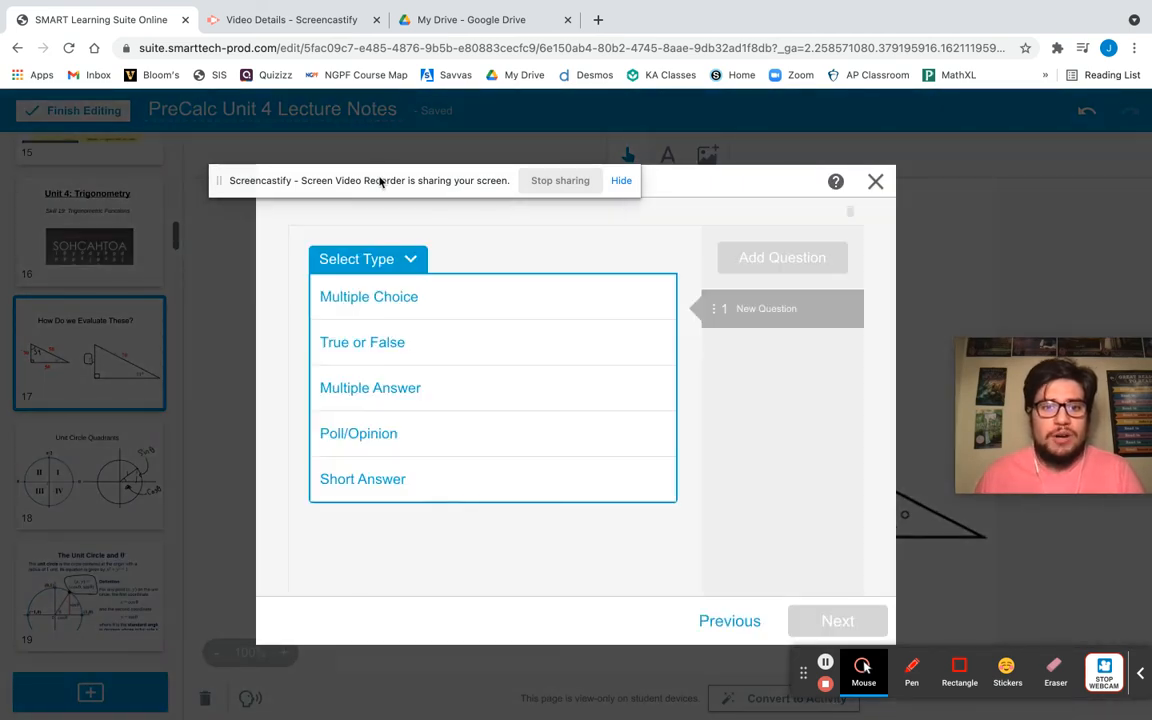
{"action": "left_click_drag", "start_coordinate": [380, 180], "coordinate": [511, 31]}
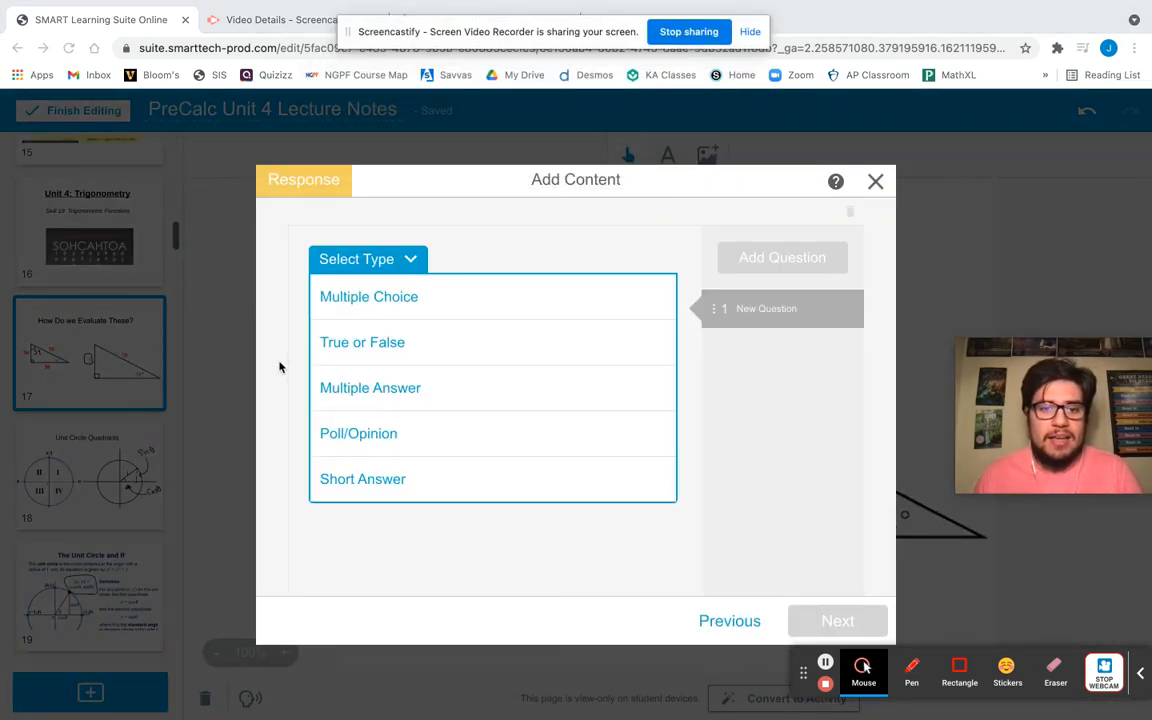
{"action": "left_click", "coordinate": [380, 479]}
{"action": "left_click", "coordinate": [390, 342]}
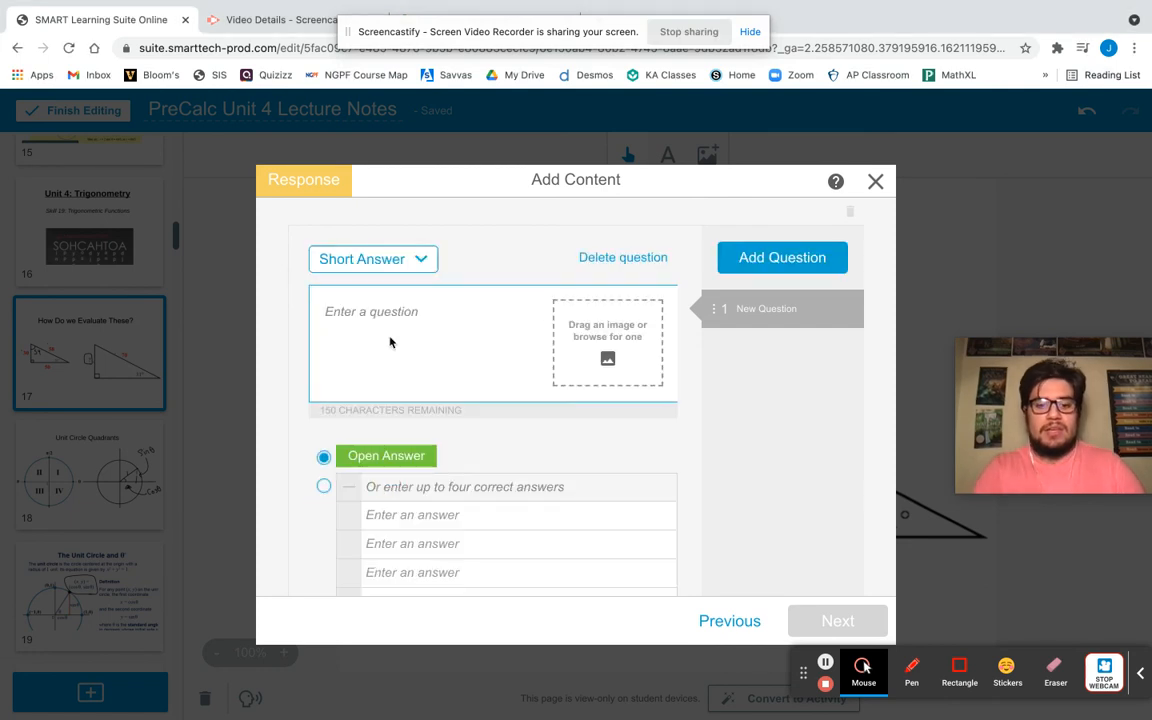
{"action": "type", "text": "What is t"}
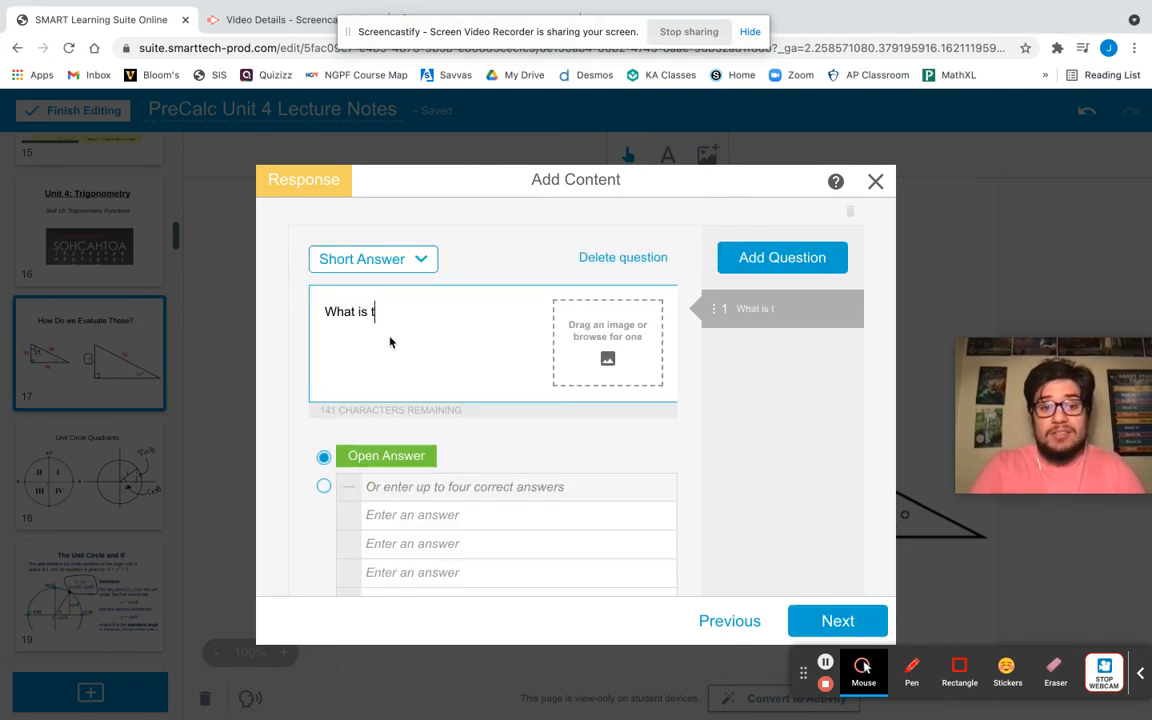
{"action": "type", "text": "he unit circle?"}
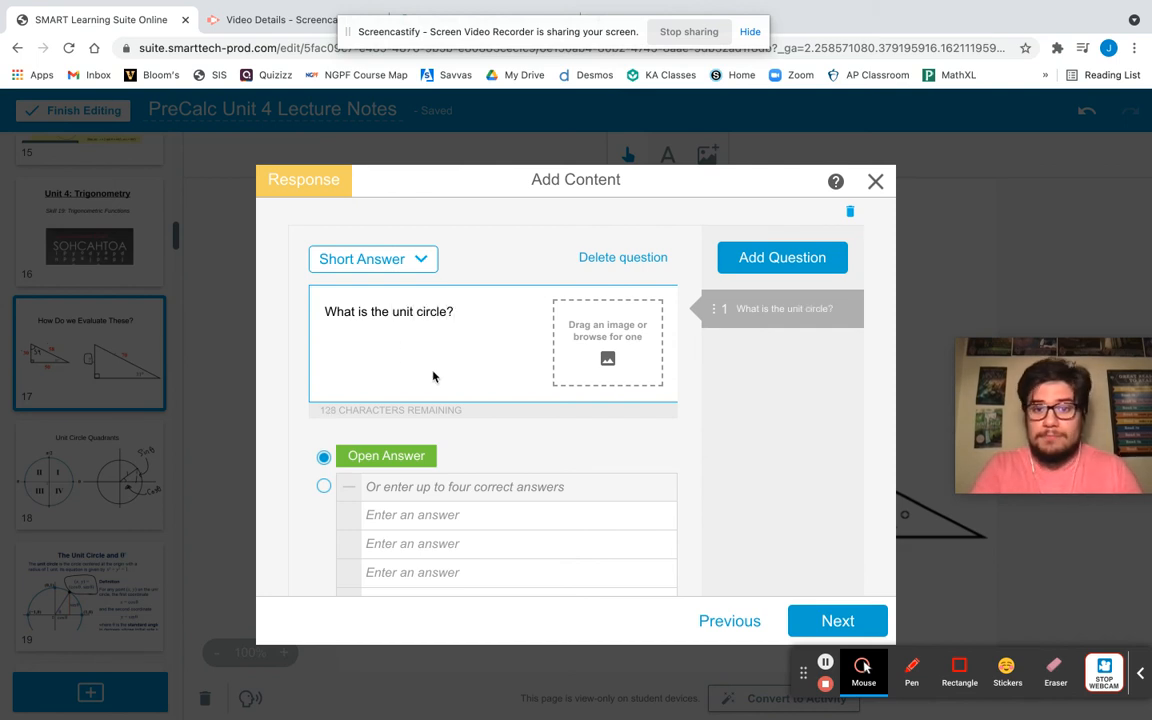
{"action": "left_click", "coordinate": [805, 619]}
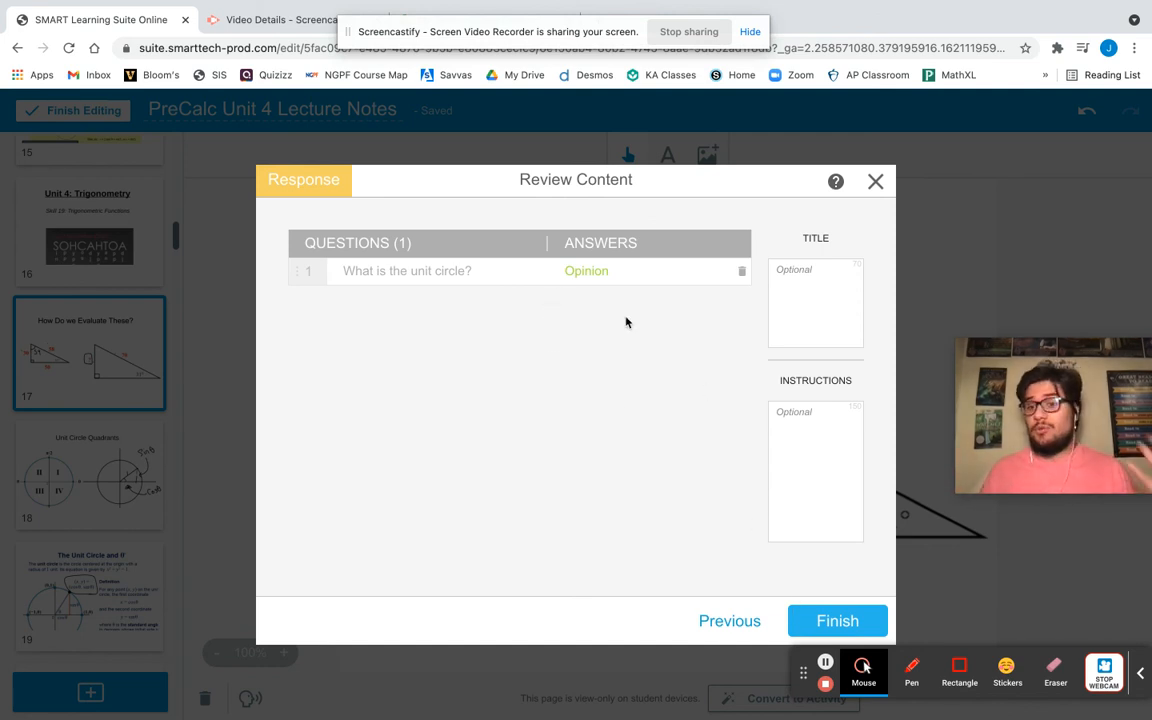
{"action": "left_click", "coordinate": [545, 274]}
{"action": "scroll", "coordinate": [432, 404], "scroll_direction": "down", "scroll_amount": 1}
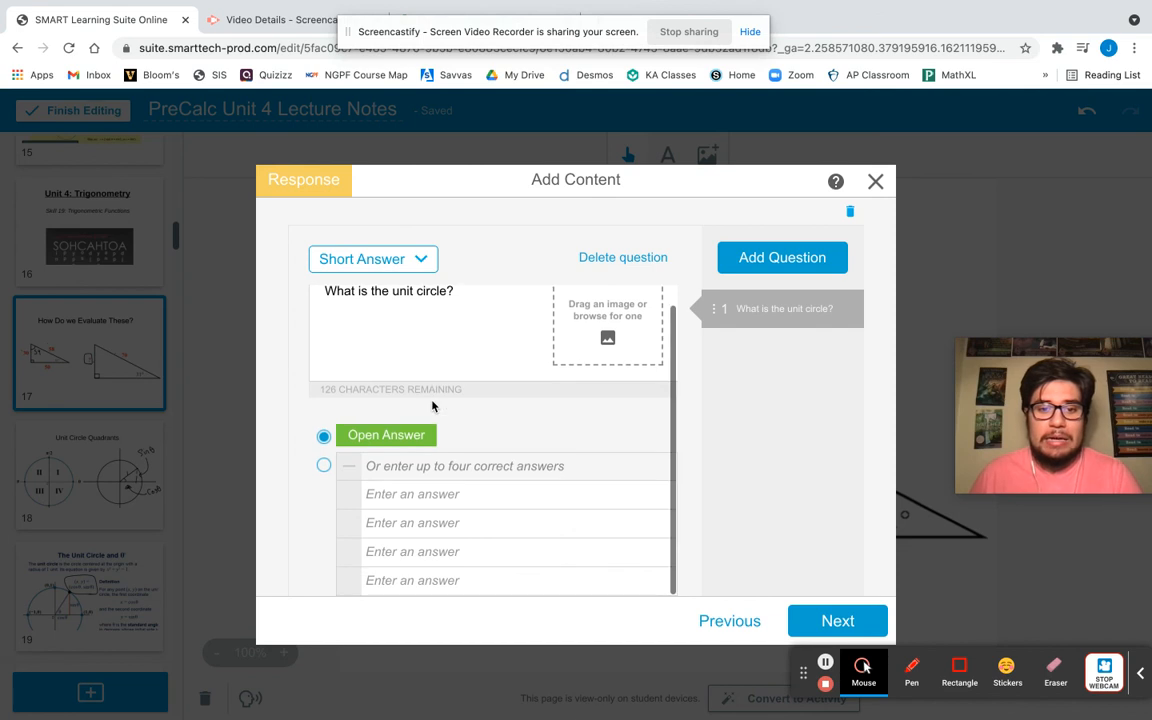
{"action": "left_click", "coordinate": [396, 490]}
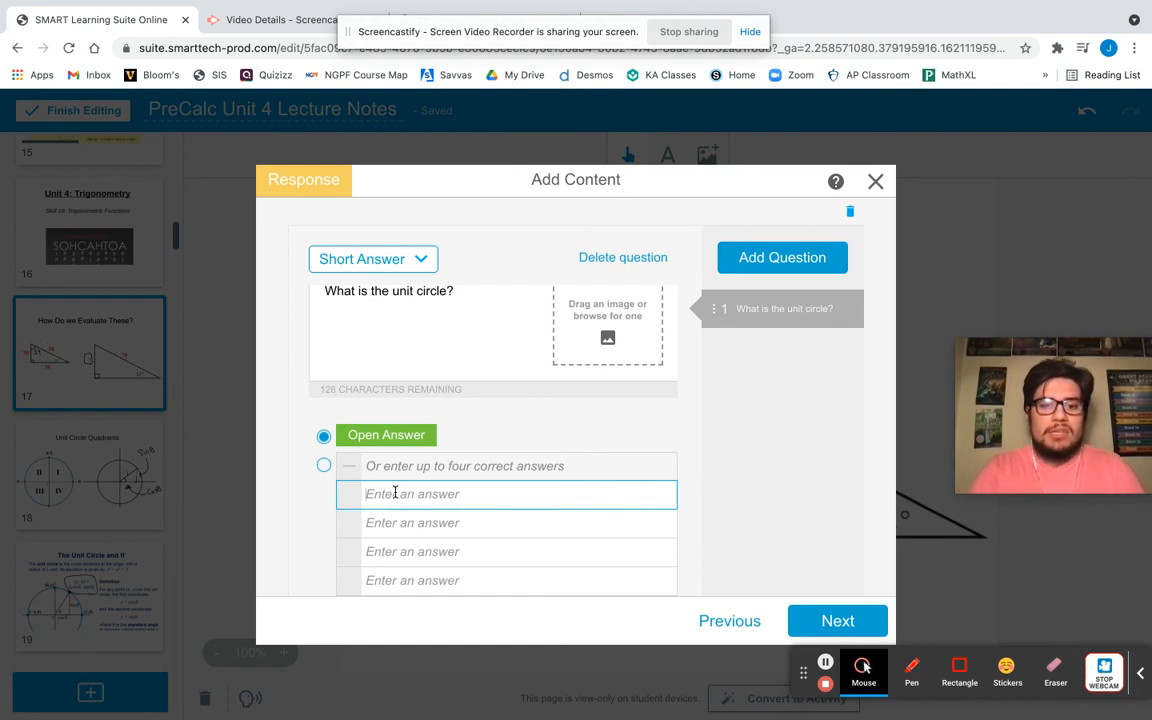
{"action": "type", "text": "It is a"}
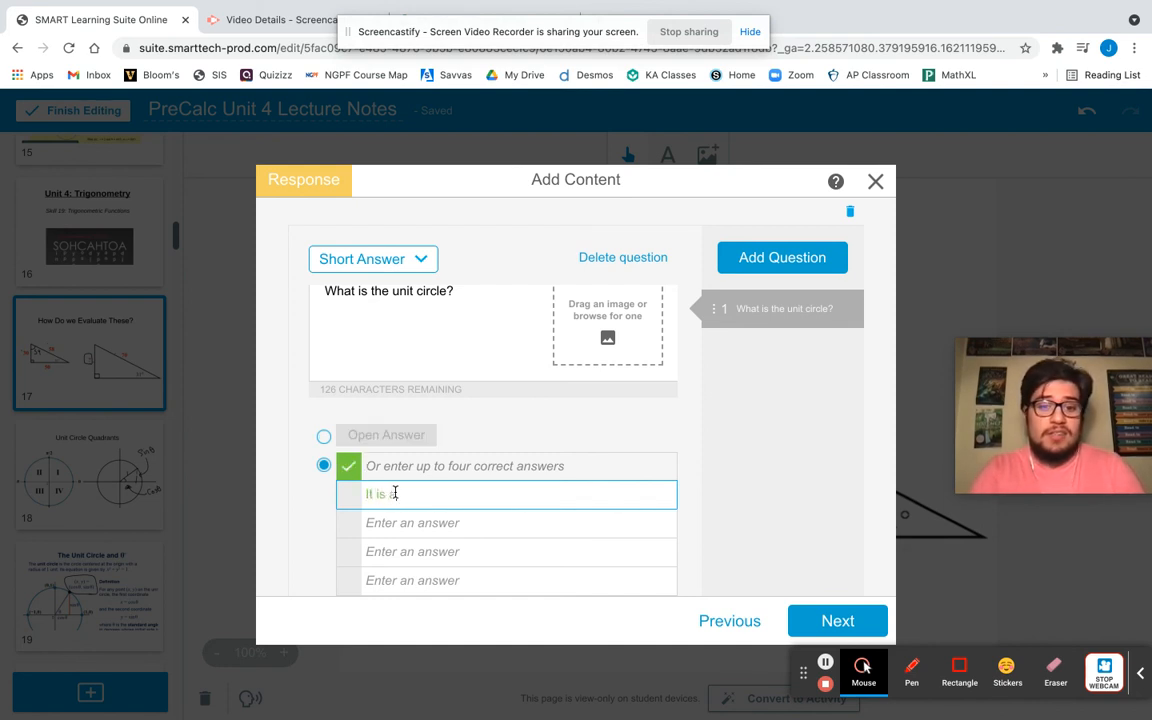
{"action": "type", "text": " circle with a "}
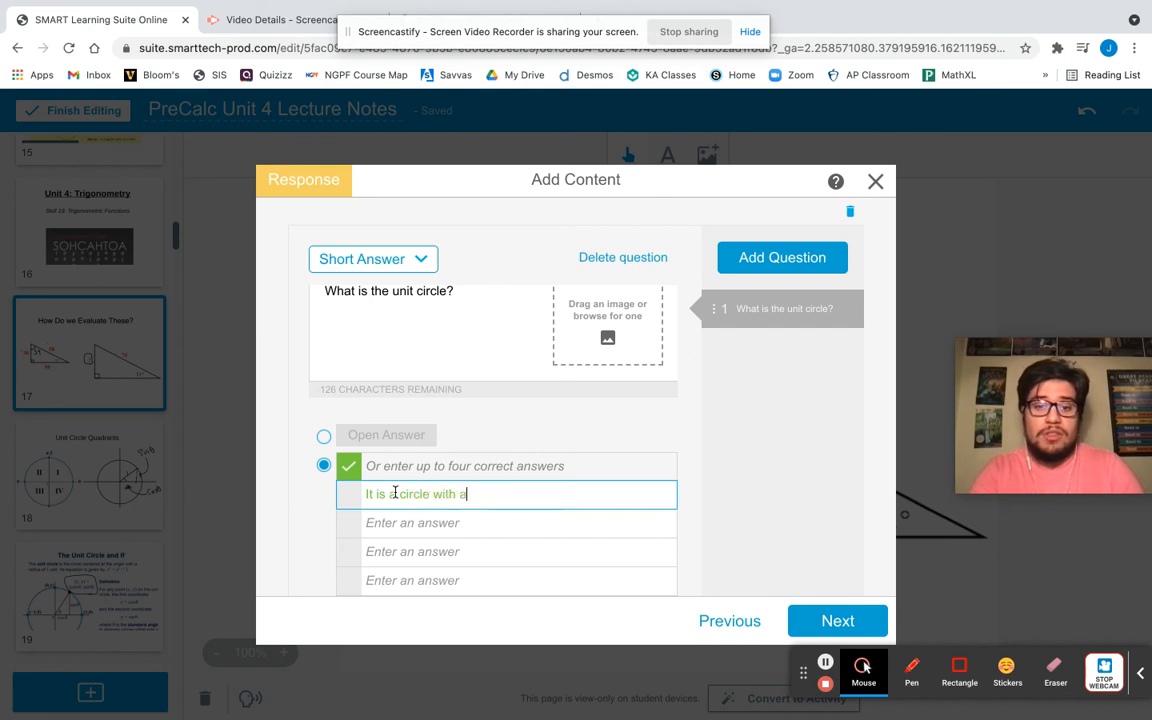
{"action": "type", "text": "rad"}
{"action": "key", "text": "BackSpace"}
{"action": "key", "text": "BackSpace"}
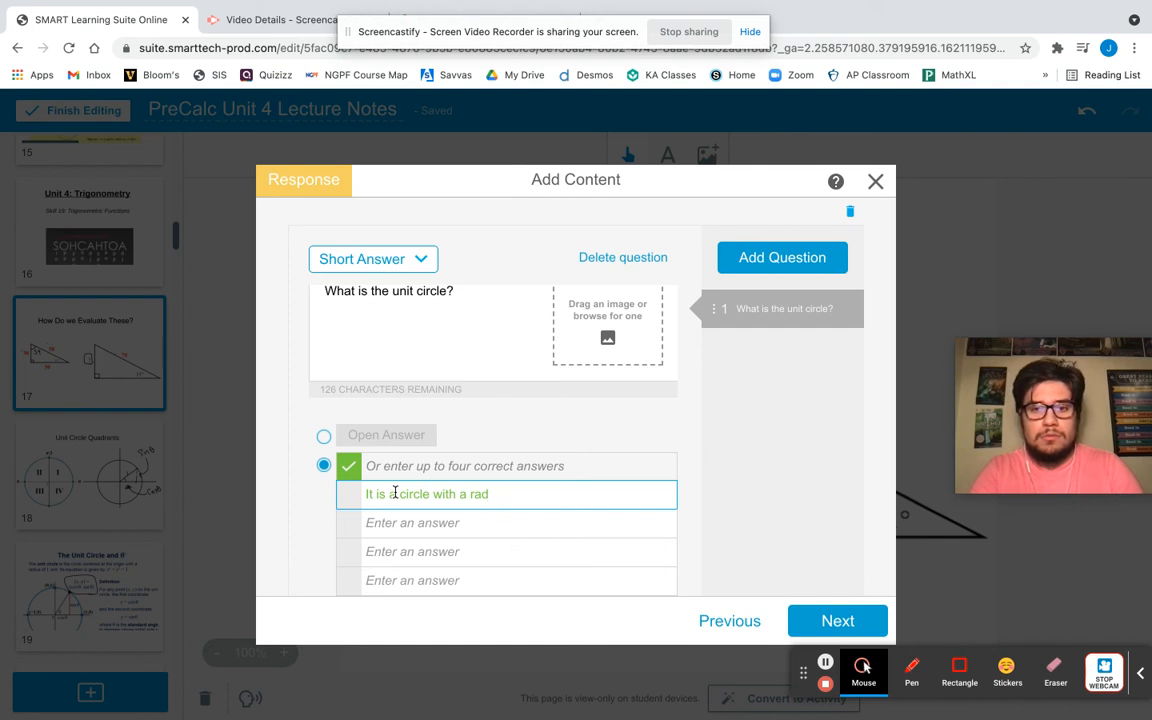
Step: Set "Radius of one" as the correct answer to the unit circle question and finish the Response activity
{"action": "left_click_drag", "start_coordinate": [490, 490], "coordinate": [363, 493]}
{"action": "type", "text": "Ra"}
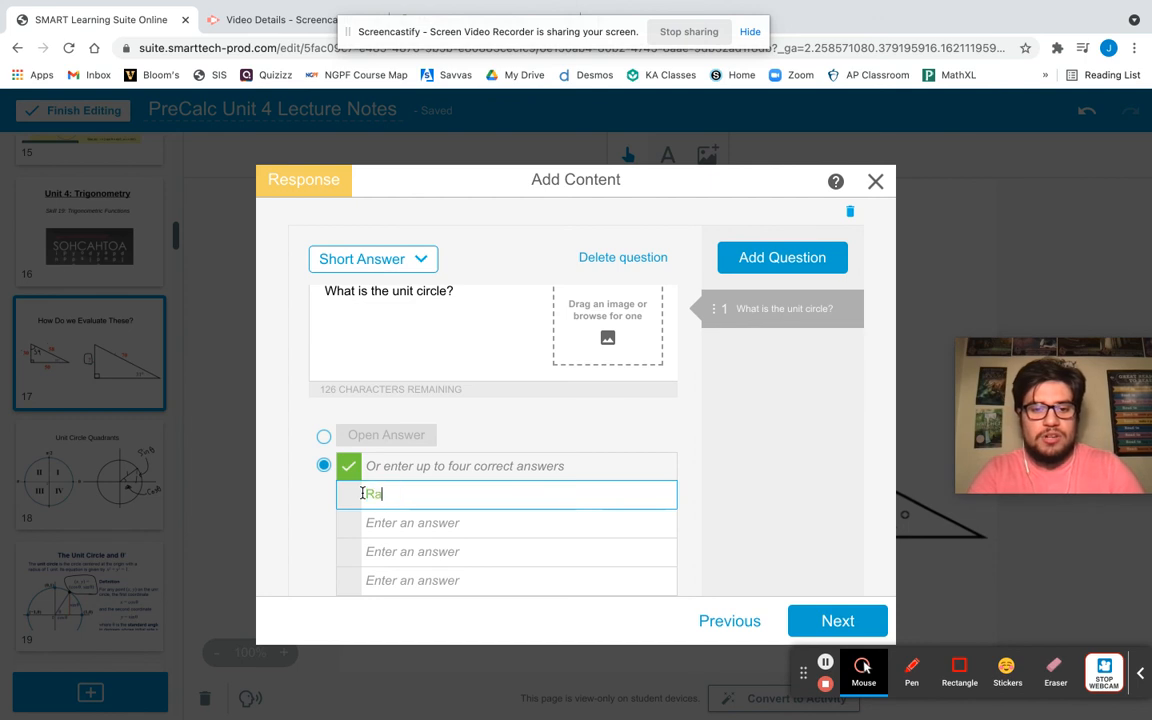
{"action": "type", "text": "dius of one"}
{"action": "left_click", "coordinate": [742, 489]}
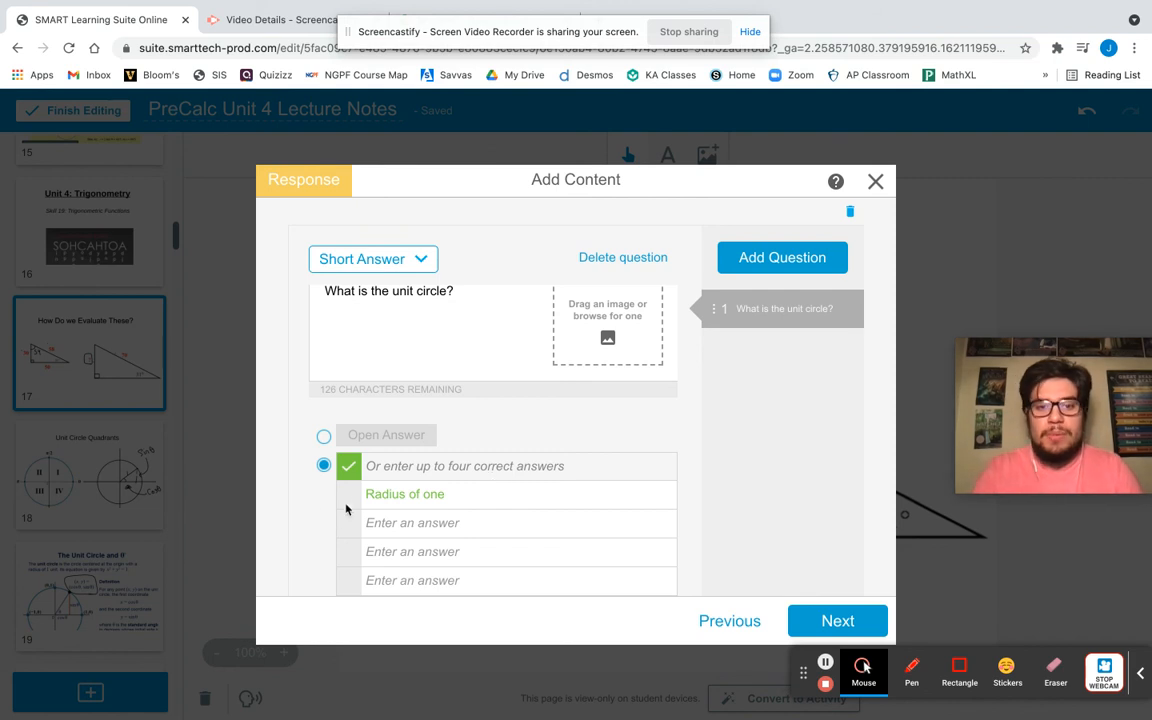
{"action": "left_click", "coordinate": [812, 621]}
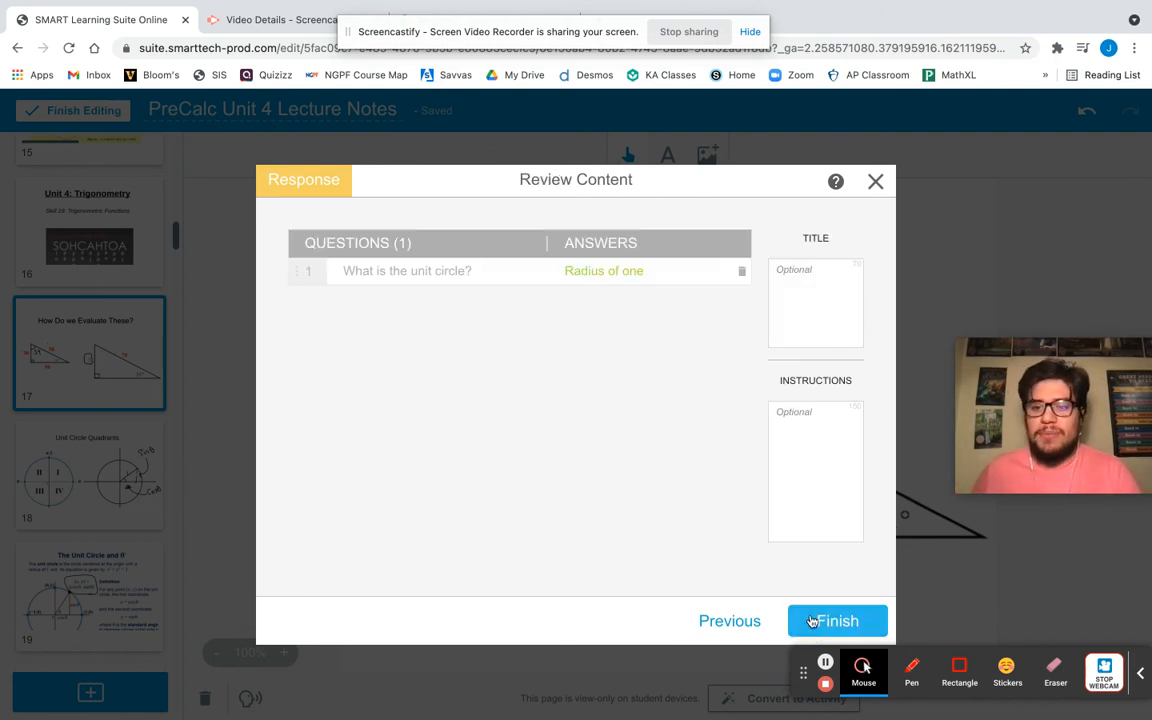
{"action": "left_click", "coordinate": [812, 621]}
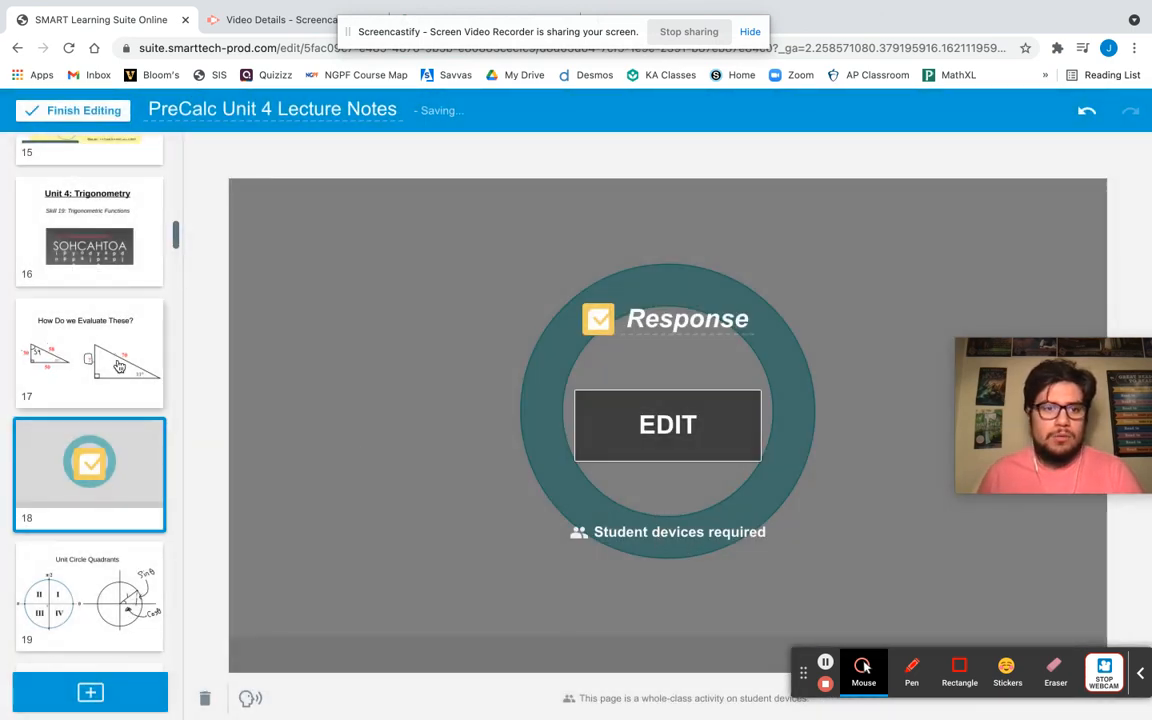
Step: Finish editing the PreCalc Unit 4 Lecture Notes lesson and return to the class library
{"action": "scroll", "coordinate": [118, 366], "scroll_direction": "up", "scroll_amount": 15}
{"action": "scroll", "coordinate": [118, 366], "scroll_direction": "up", "scroll_amount": 2}
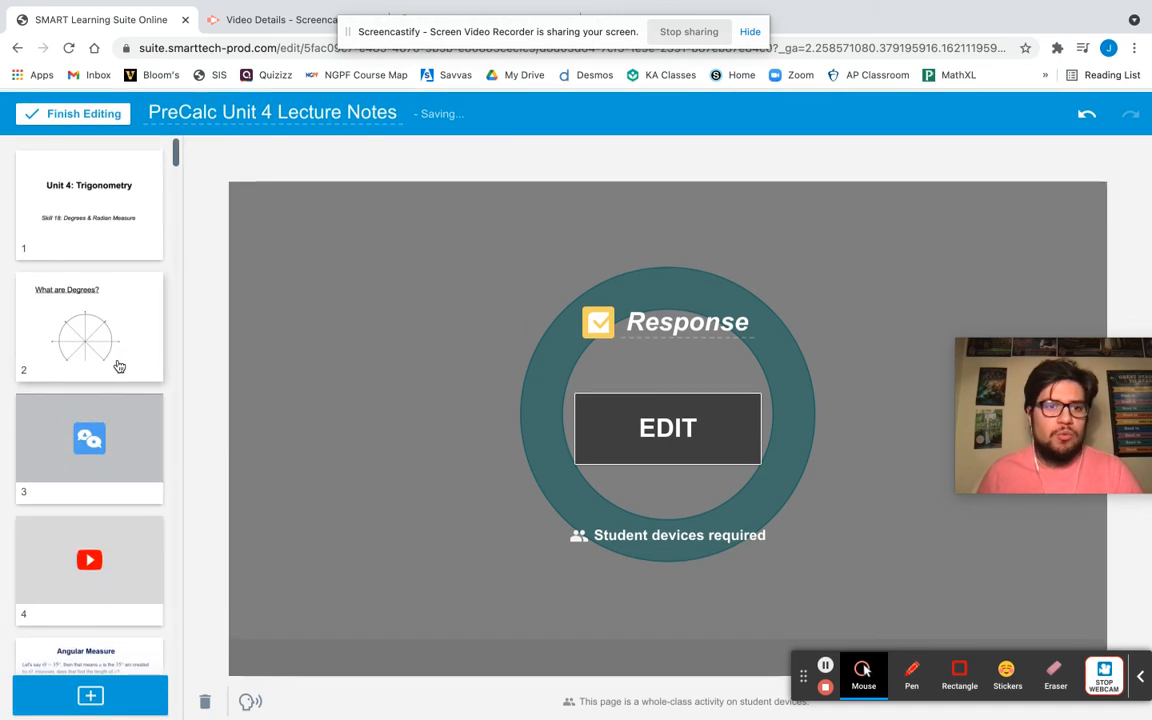
{"action": "left_click", "coordinate": [93, 118]}
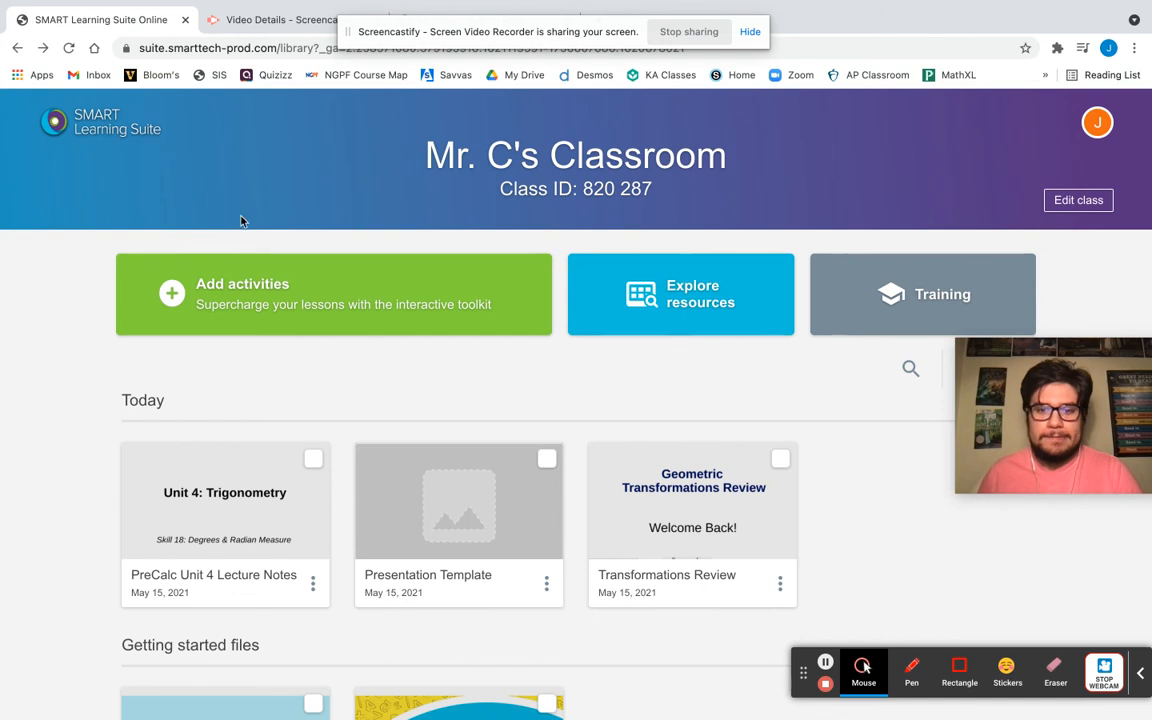
Step: Examine the file options for PreCalc Unit 4 Lecture Notes in the library and dismiss them without choosing one
{"action": "scroll", "coordinate": [368, 445], "scroll_direction": "down", "scroll_amount": 1}
{"action": "mouse_move", "coordinate": [213, 508]}
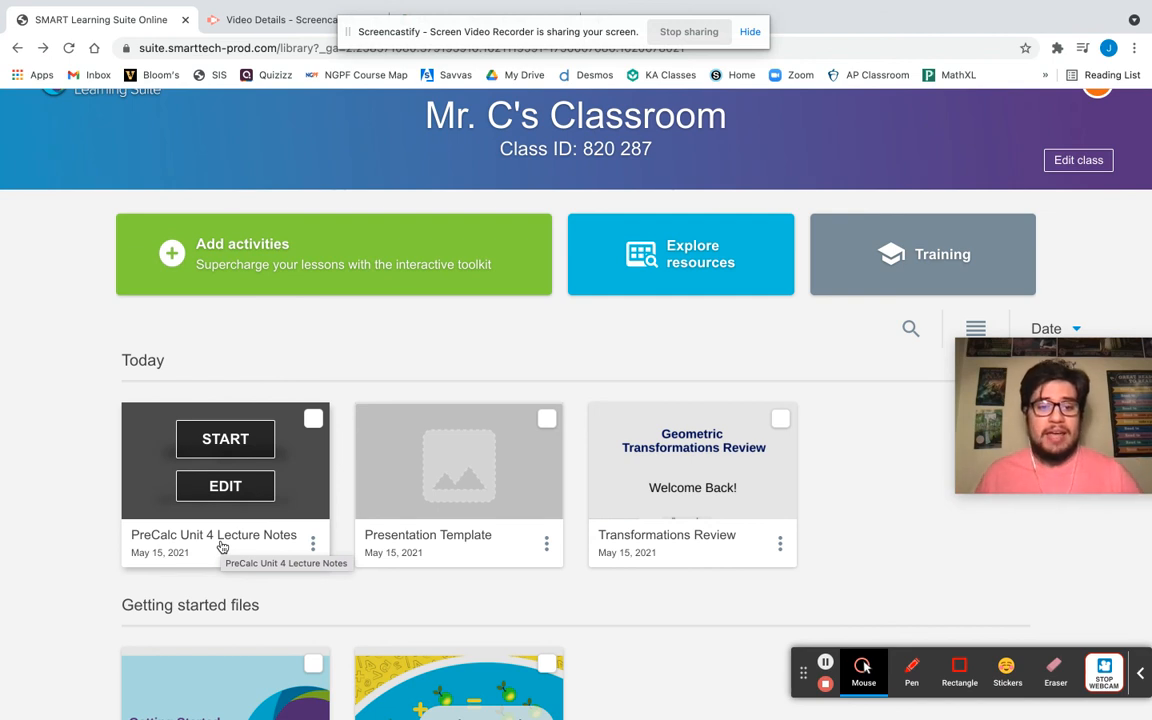
{"action": "left_click", "coordinate": [312, 545]}
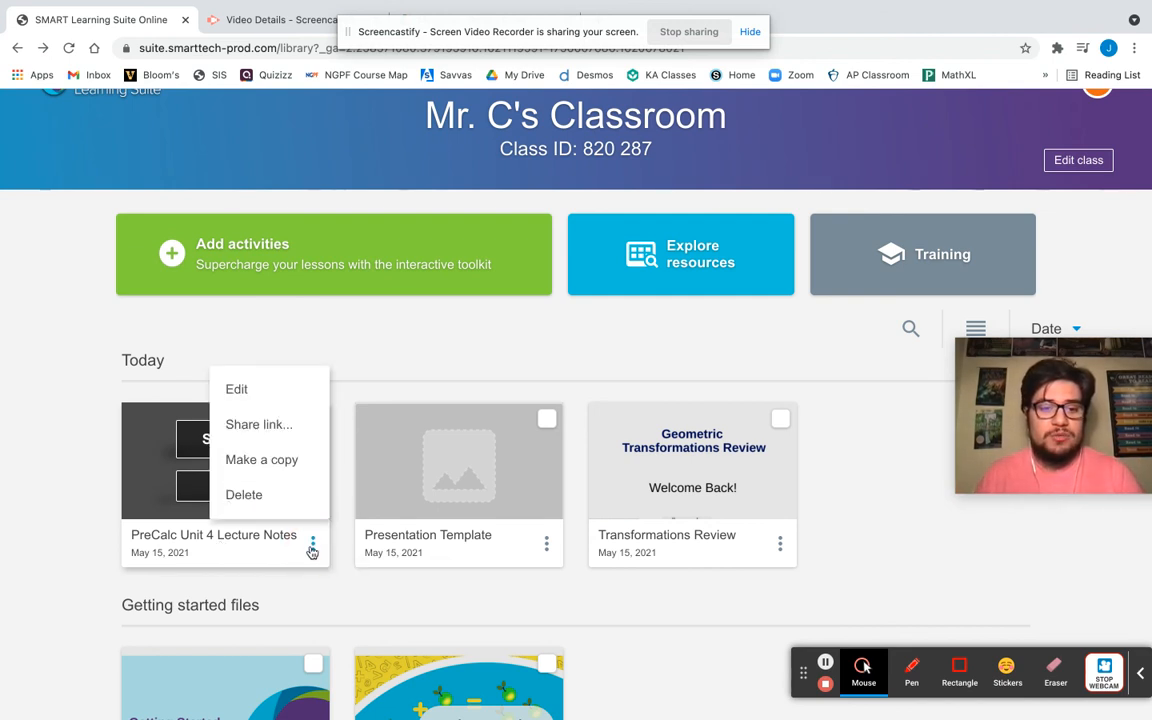
{"action": "left_click", "coordinate": [348, 598]}
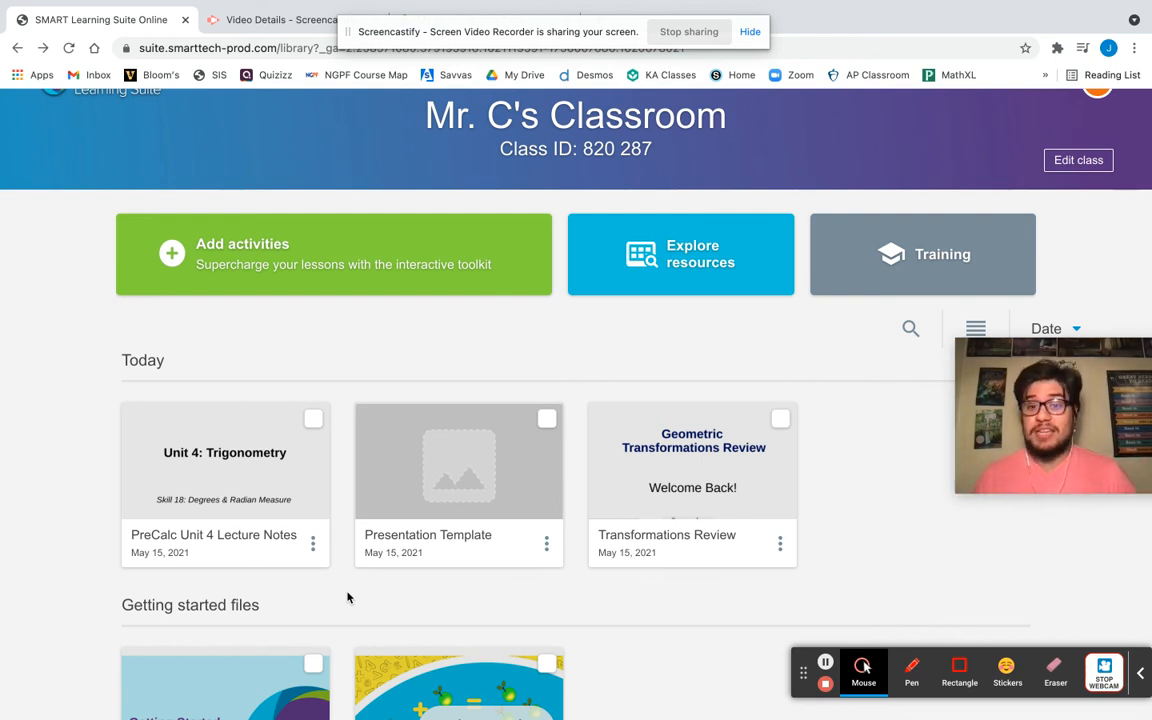
{"action": "mouse_move", "coordinate": [746, 467]}
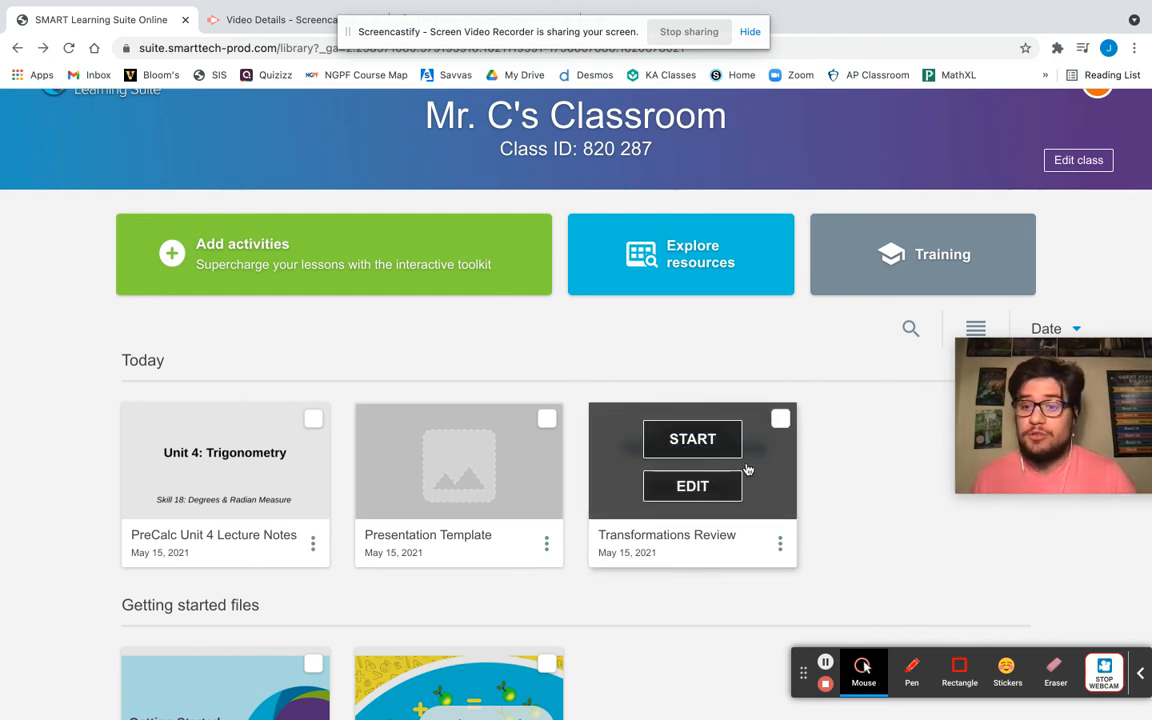